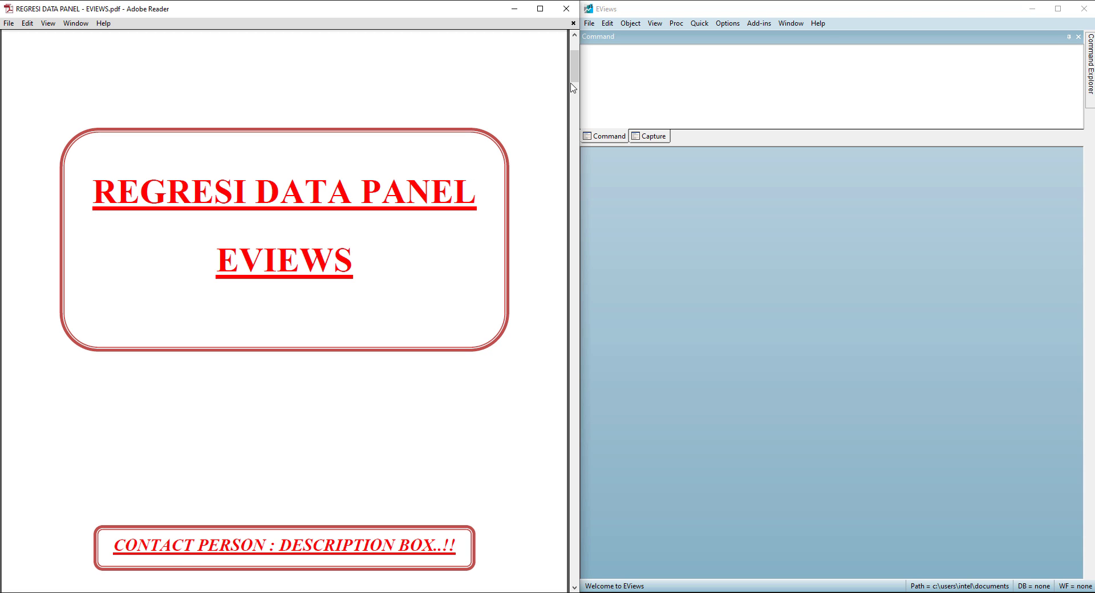
# Step: Read the PDF's basic concepts of panel data regression through to the model selection techniques table
pyautogui.moveTo(575, 84); pyautogui.dragTo(576, 118)
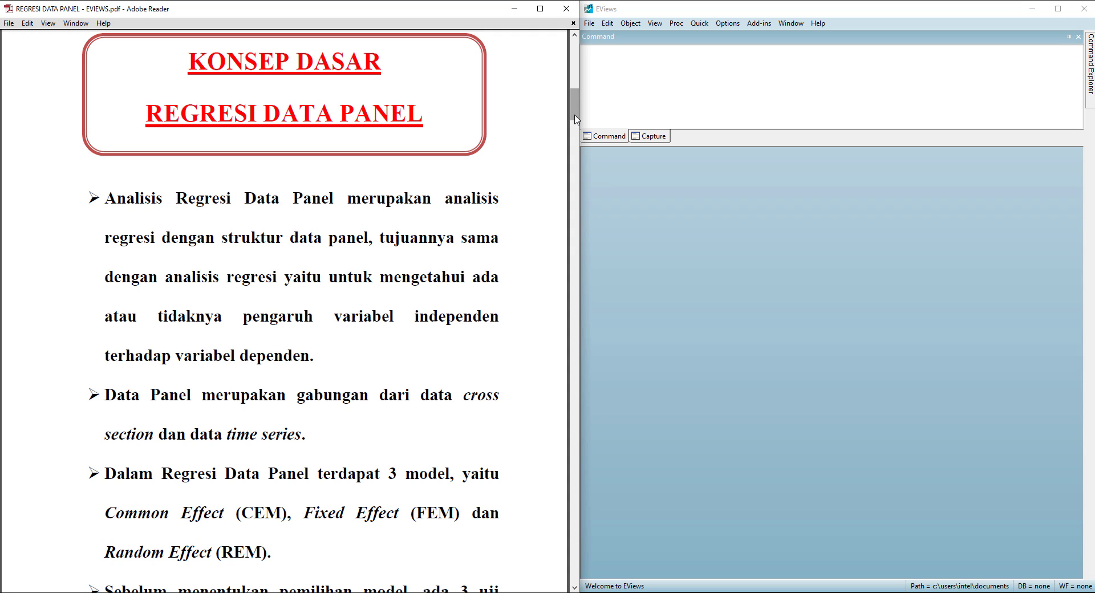
pyautogui.moveTo(574, 118); pyautogui.dragTo(575, 126)
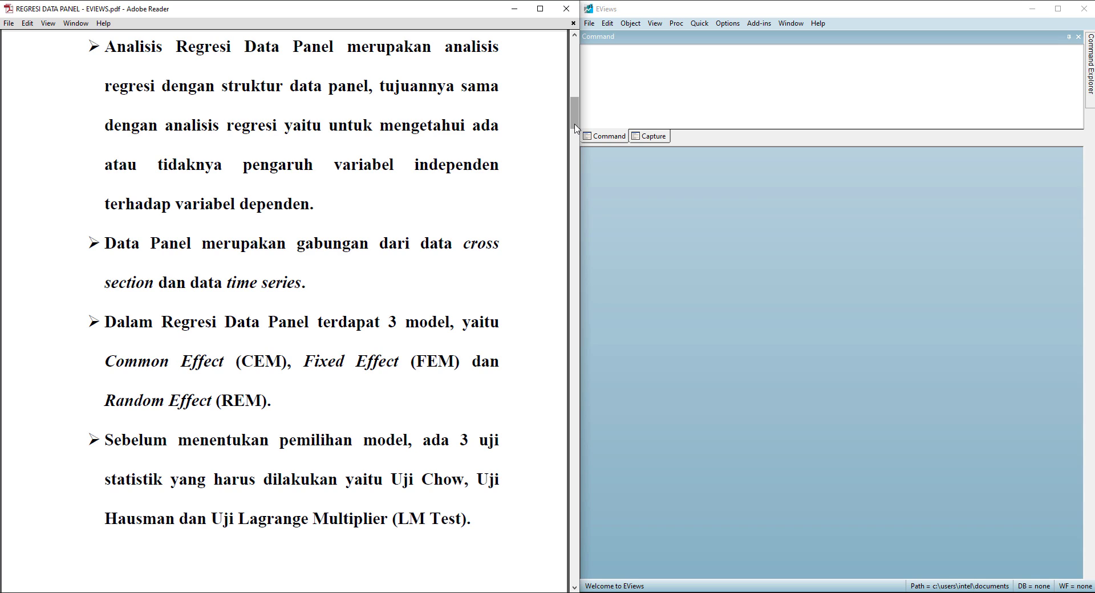
pyautogui.moveTo(575, 128); pyautogui.dragTo(579, 159)
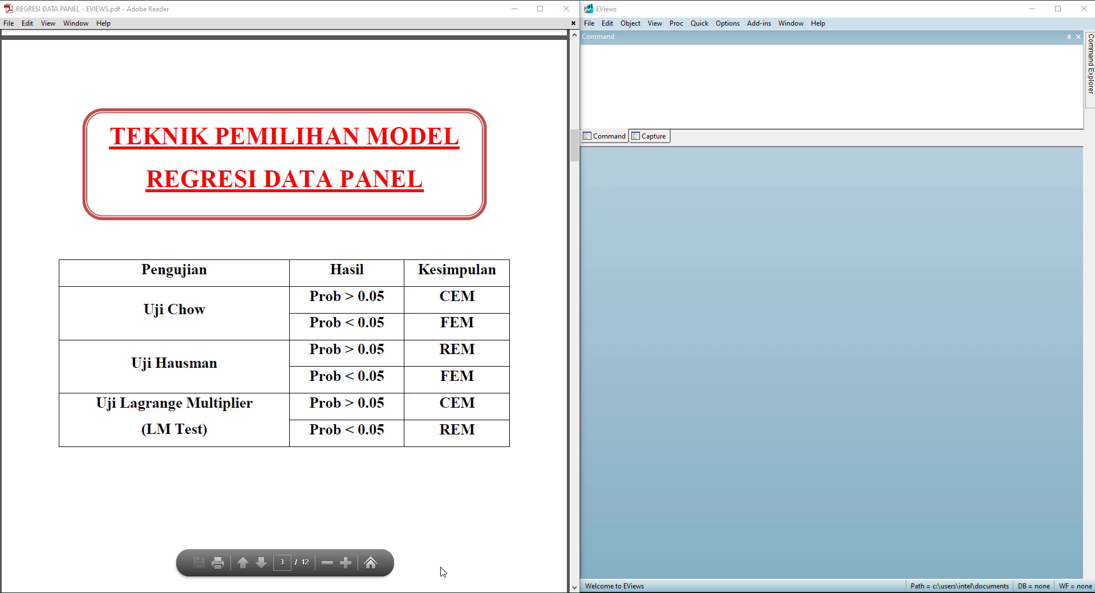
# Step: Switch to the DATA REGRESI PANEL workbook in Excel and examine its variables, year range and companies from first to last
pyautogui.hotkey('alt', 'Tab')
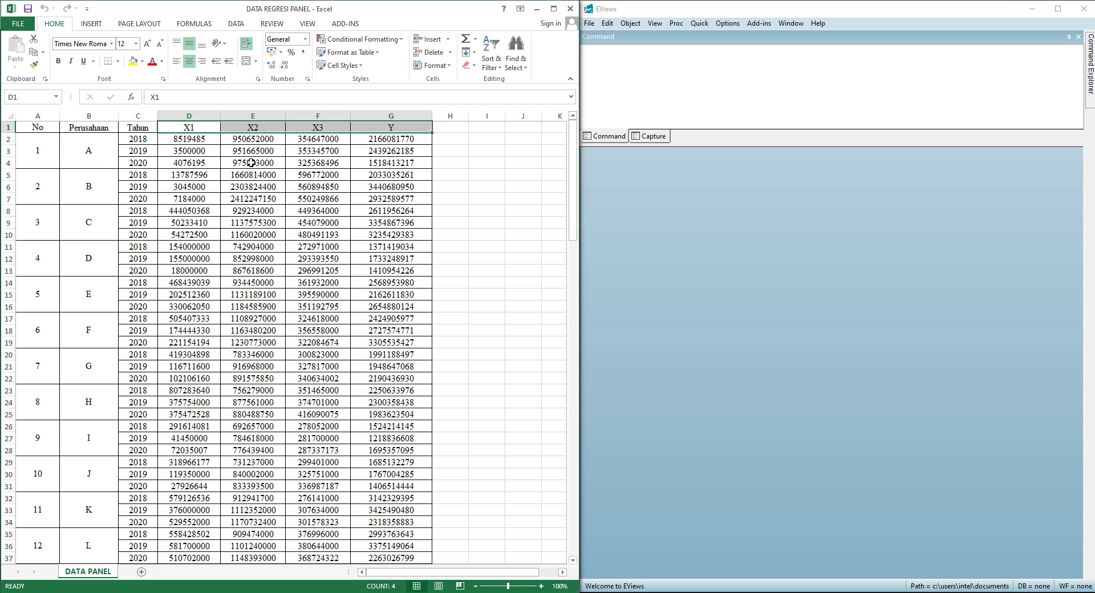
pyautogui.click(194, 129)
pyautogui.moveTo(257, 126); pyautogui.dragTo(317, 126)
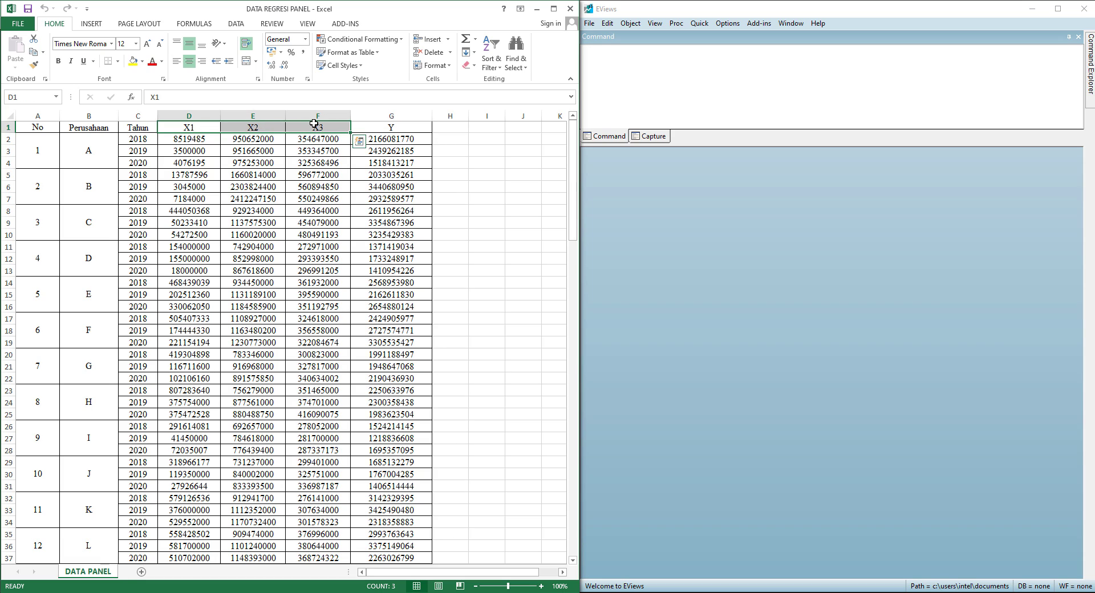
pyautogui.click(388, 124)
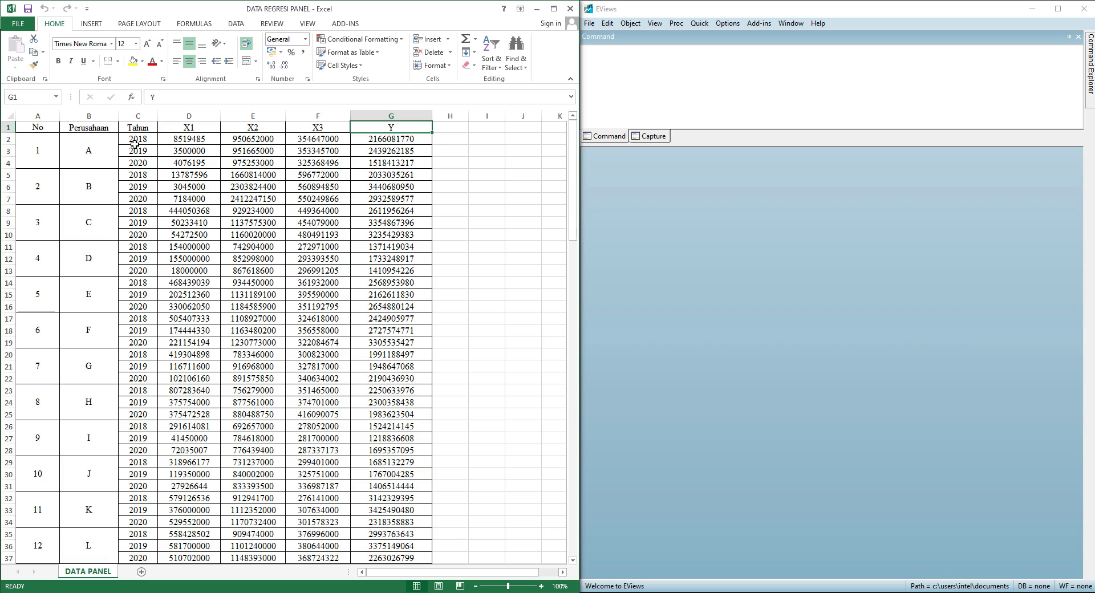
pyautogui.click(136, 143)
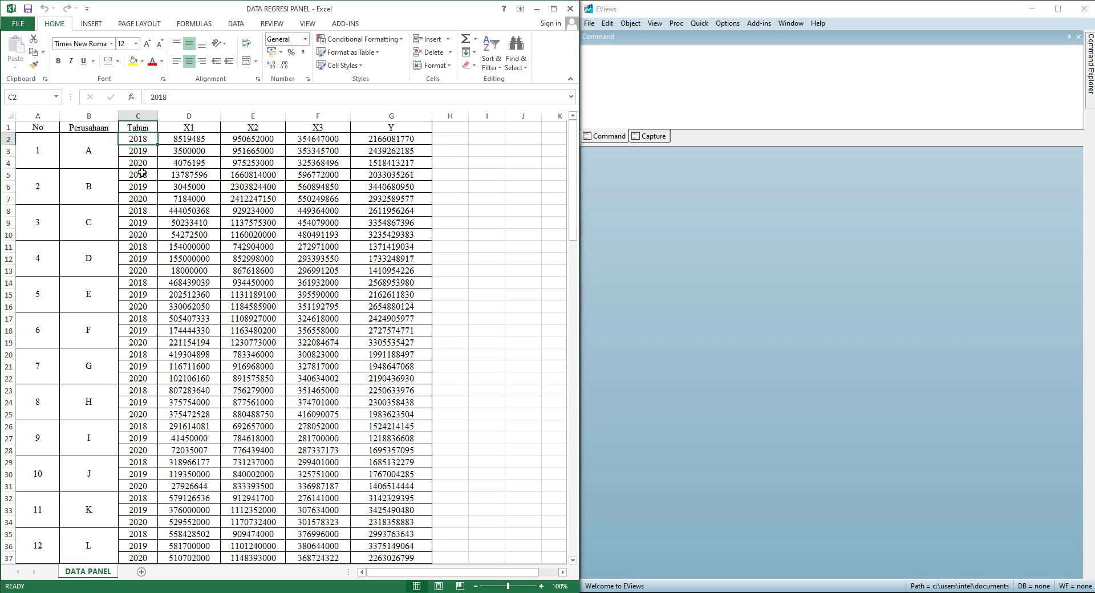
pyautogui.click(142, 163)
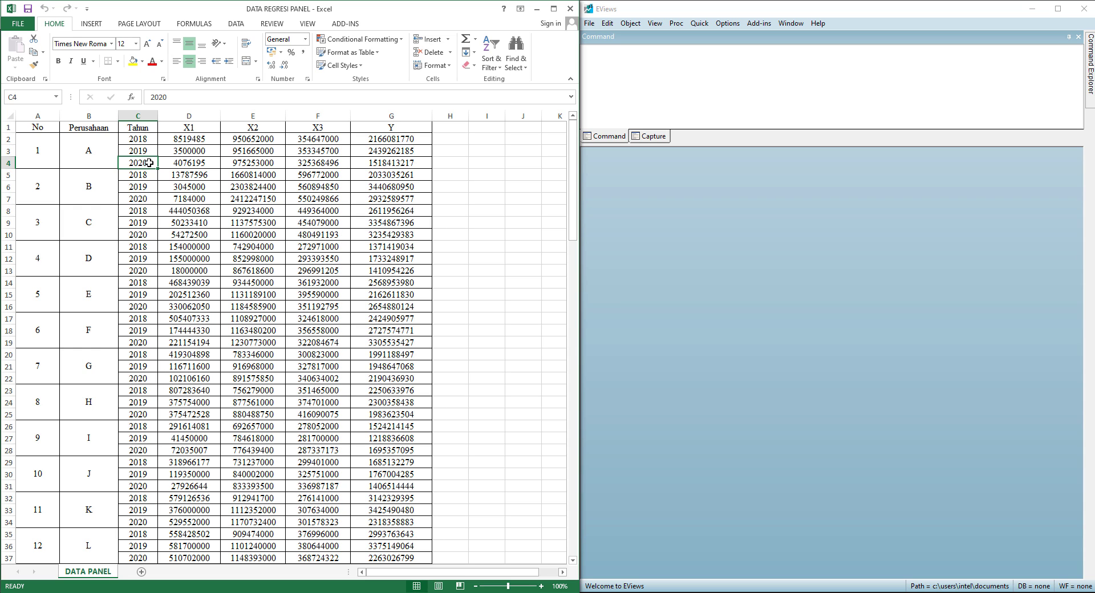
pyautogui.click(87, 162)
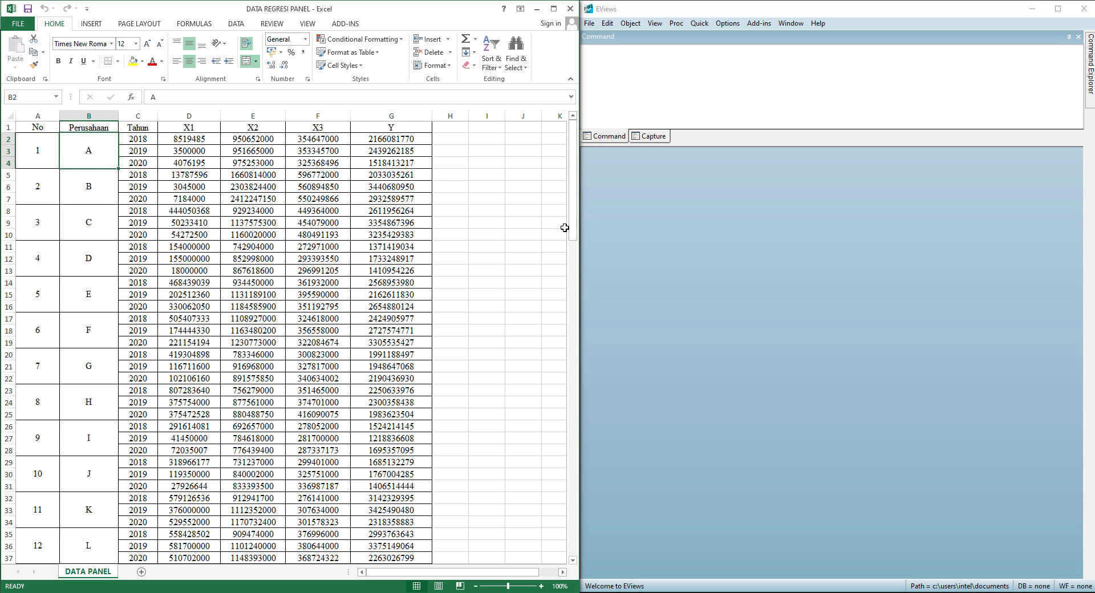
pyautogui.moveTo(572, 229); pyautogui.dragTo(574, 530)
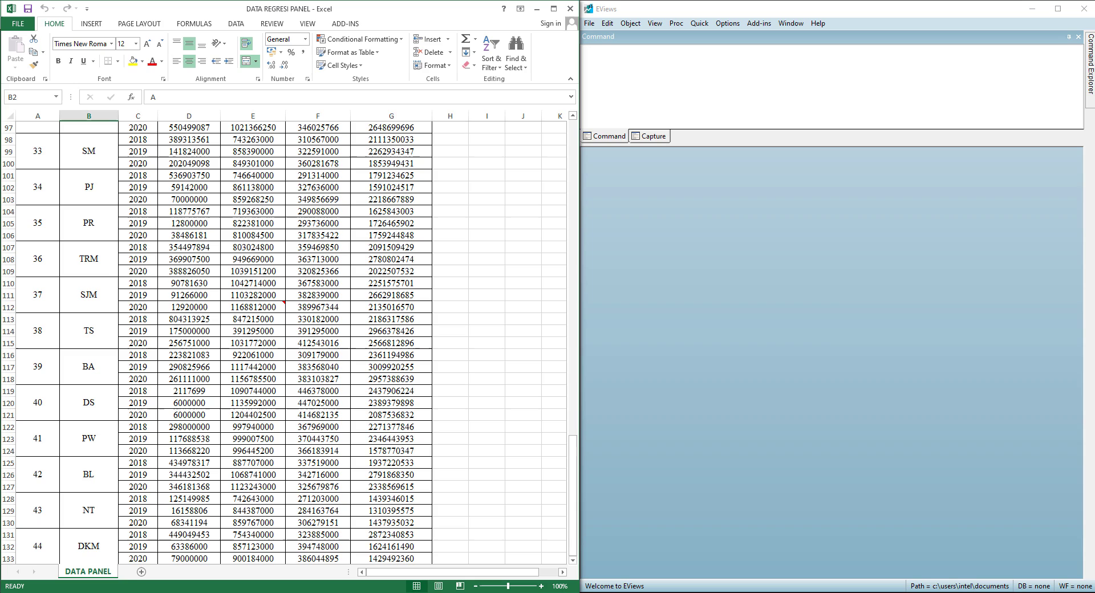
pyautogui.click(89, 552)
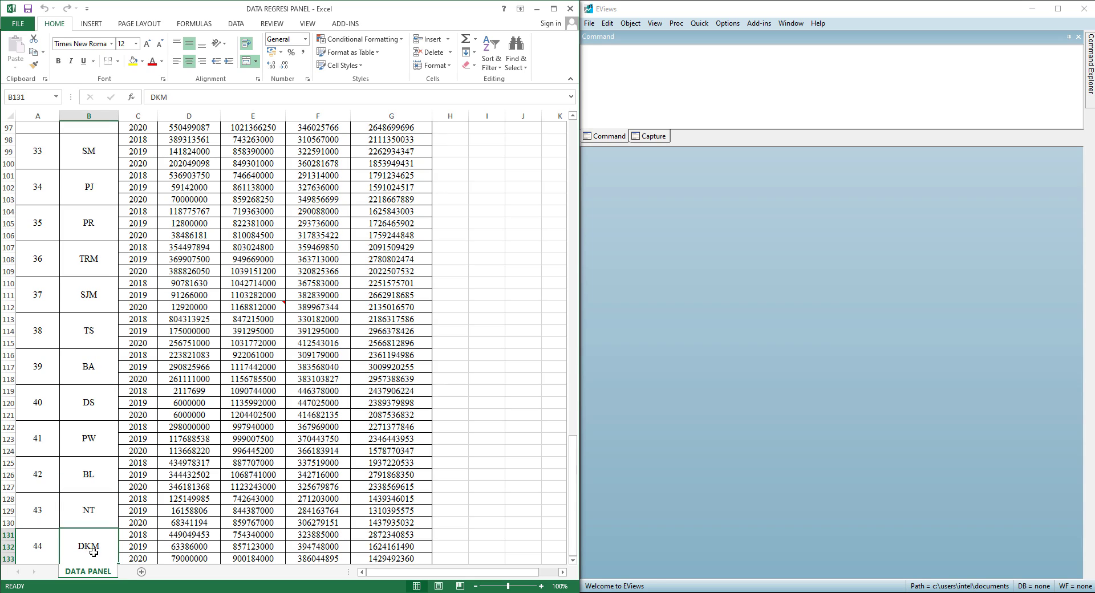
pyautogui.moveTo(575, 541); pyautogui.dragTo(575, 543)
pyautogui.click(45, 547)
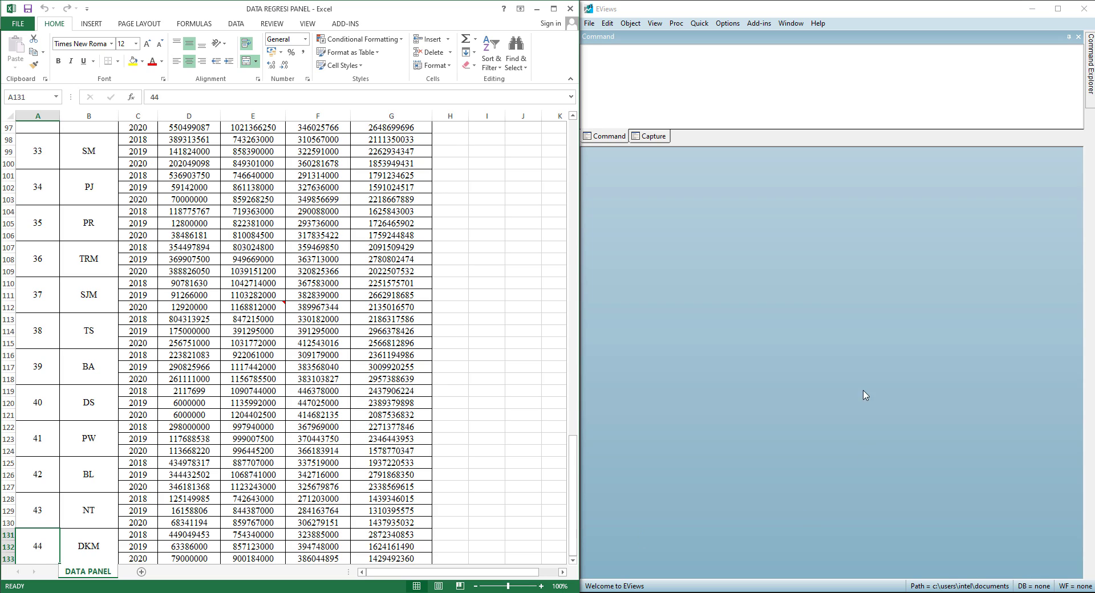
# Step: In EViews, create a balanced panel workfile with annual frequency, start date 2018, end date 2020 and 44 cross sections
pyautogui.click(590, 26)
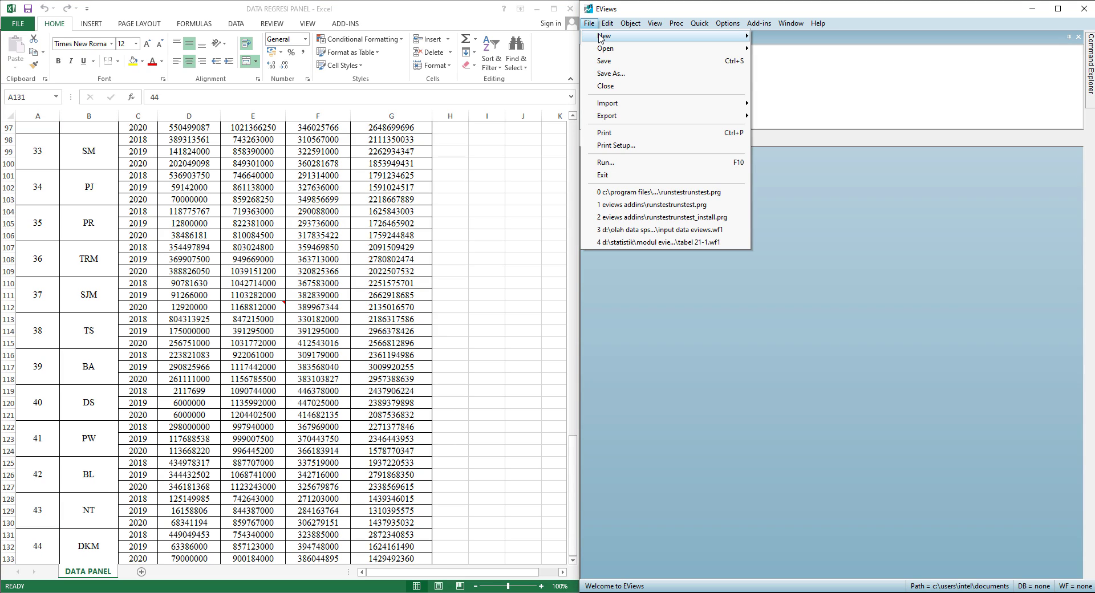
pyautogui.moveTo(656, 35)
pyautogui.click(778, 36)
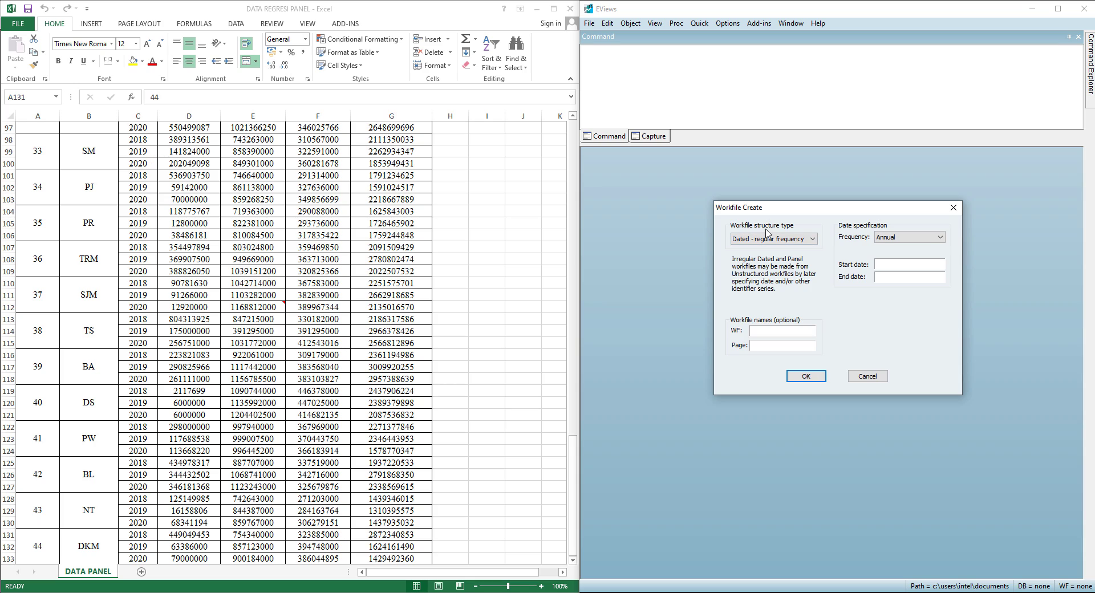
pyautogui.click(805, 240)
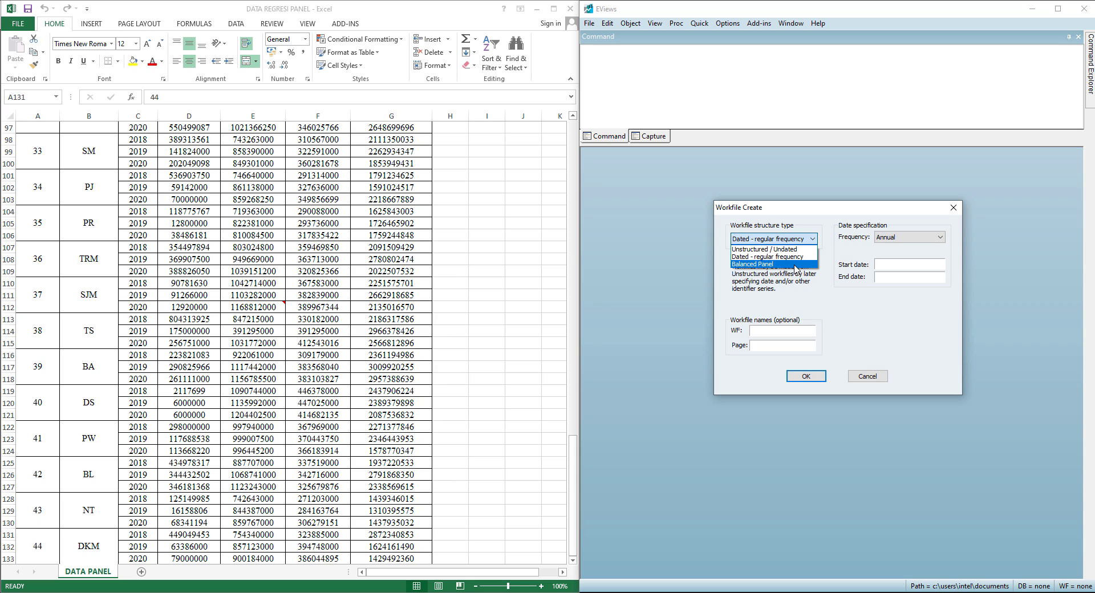
pyautogui.click(797, 265)
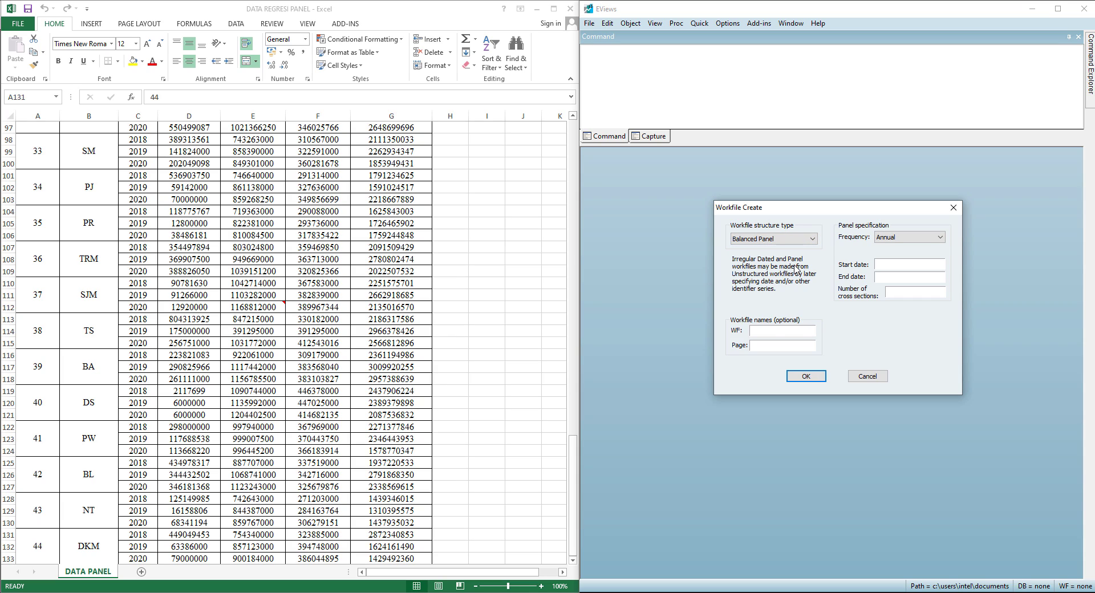
pyautogui.click(910, 266)
pyautogui.write('2018')
pyautogui.click(905, 278)
pyautogui.write('2020')
pyautogui.click(916, 292)
pyautogui.write('44')
pyautogui.click(816, 379)
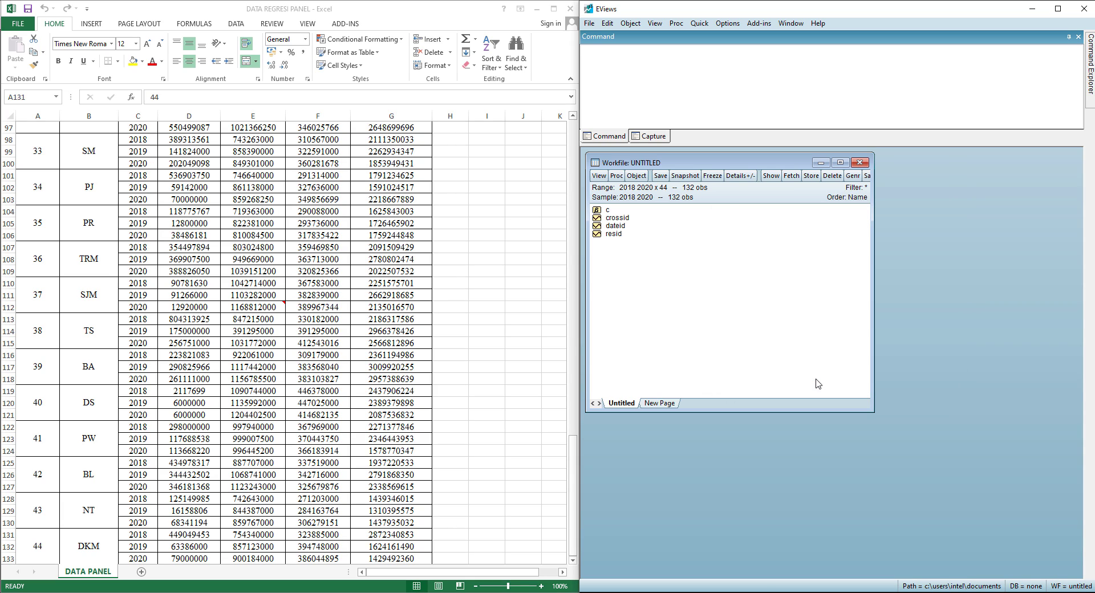
# Step: Copy the X1, X2, X3 and Y columns with headers from Excel into a new empty EViews group, then close the group
pyautogui.click(699, 23)
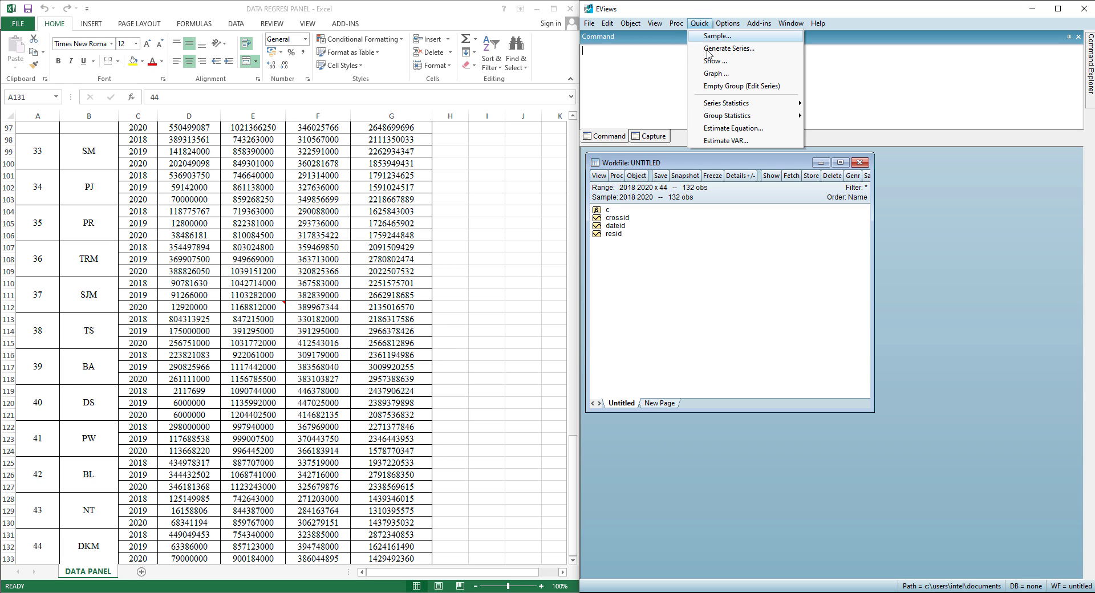
pyautogui.click(716, 86)
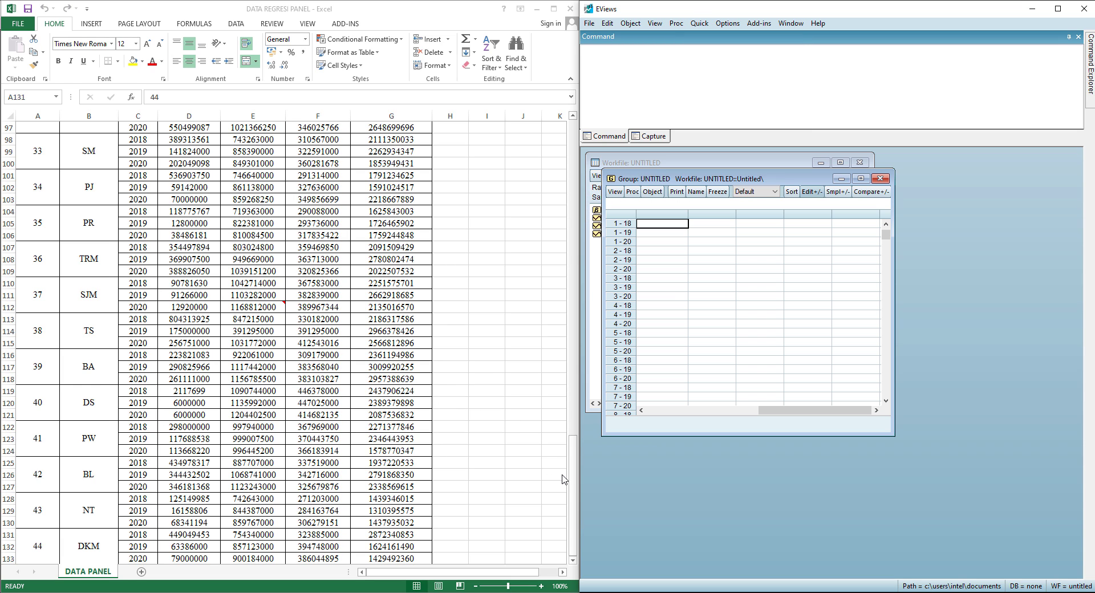
pyautogui.moveTo(572, 474); pyautogui.dragTo(572, 142)
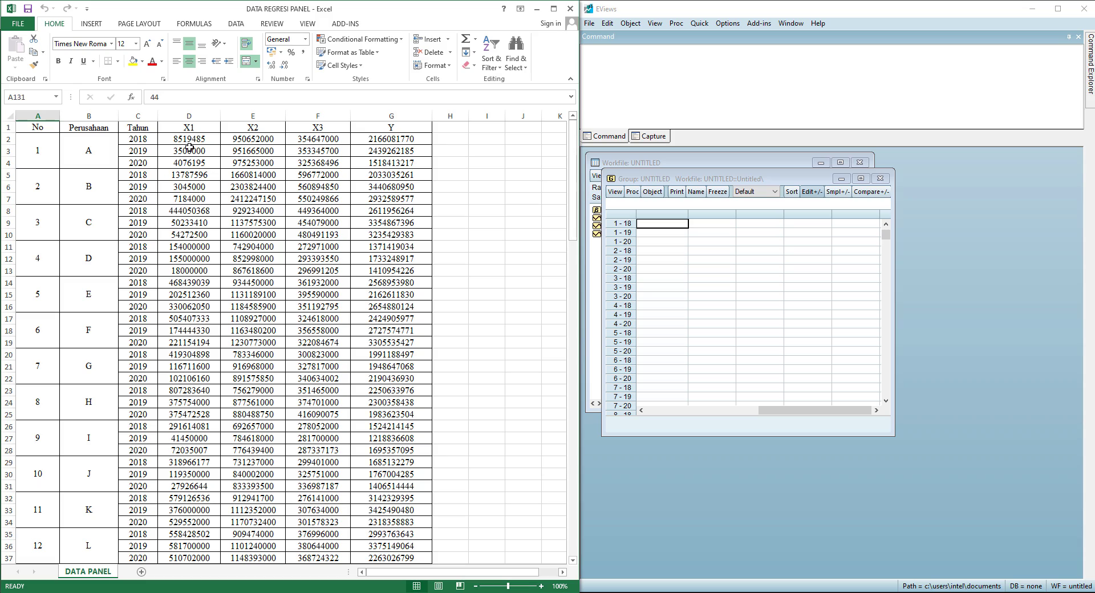
pyautogui.moveTo(185, 126); pyautogui.dragTo(431, 548)
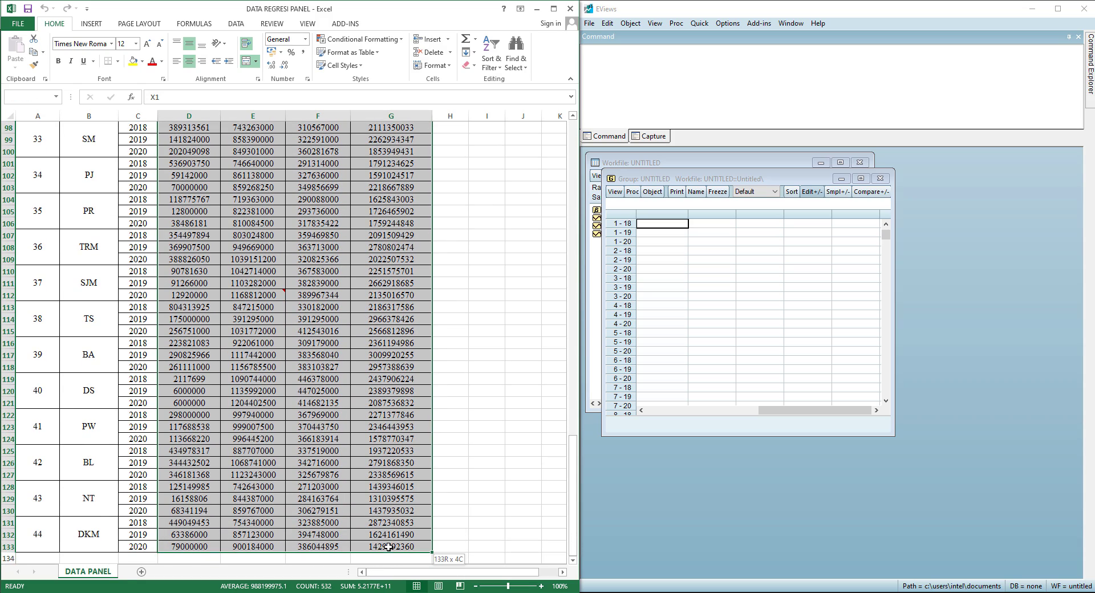
pyautogui.rightClick(345, 187)
pyautogui.click(371, 212)
pyautogui.click(885, 233)
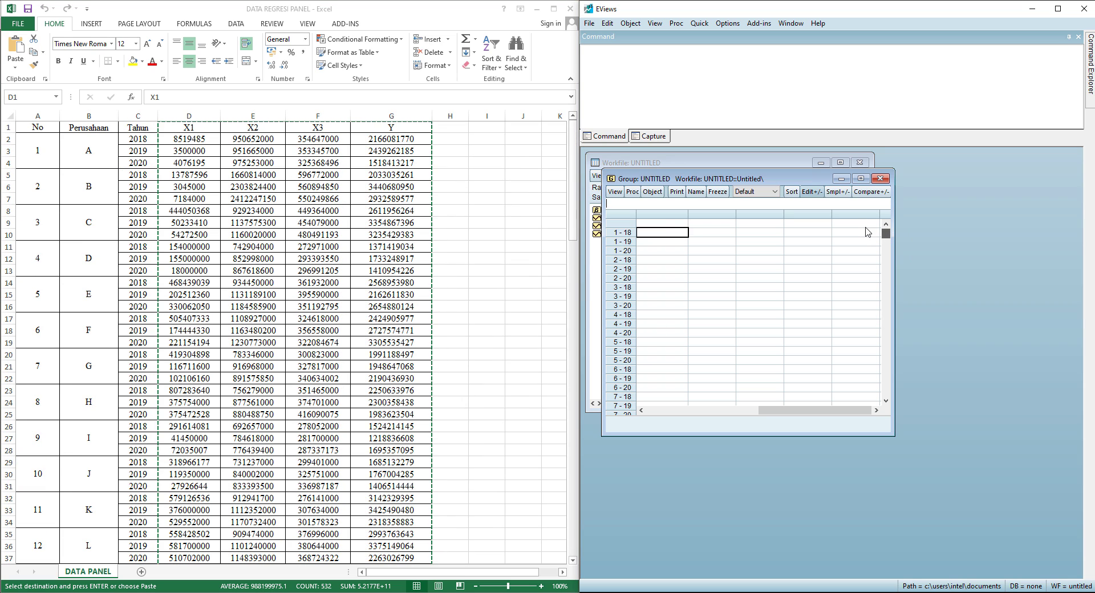
pyautogui.rightClick(655, 224)
pyautogui.click(694, 245)
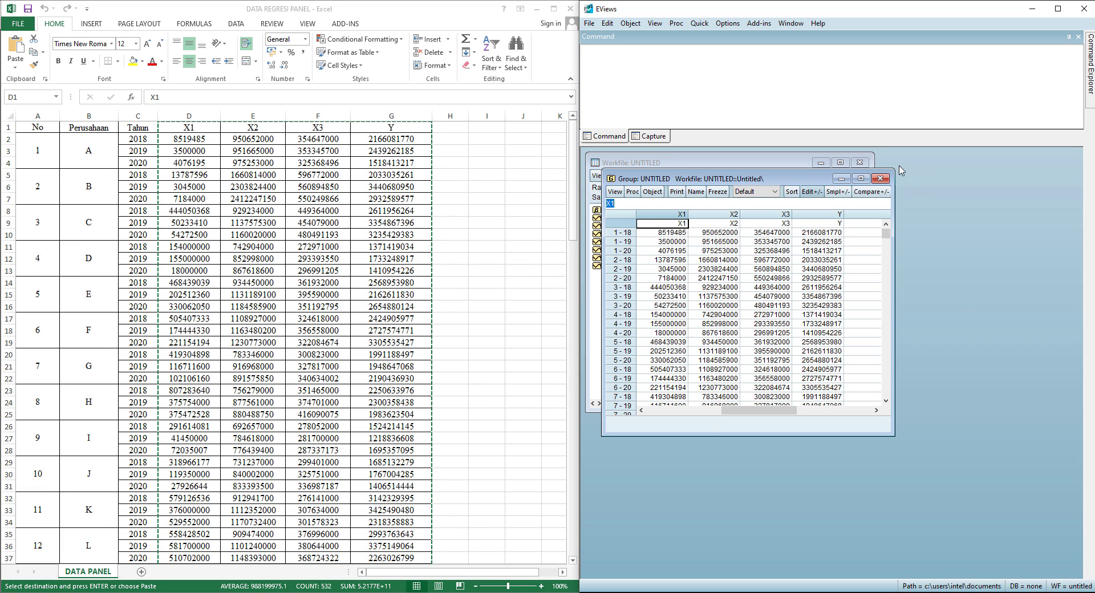
pyautogui.click(880, 179)
pyautogui.click(811, 323)
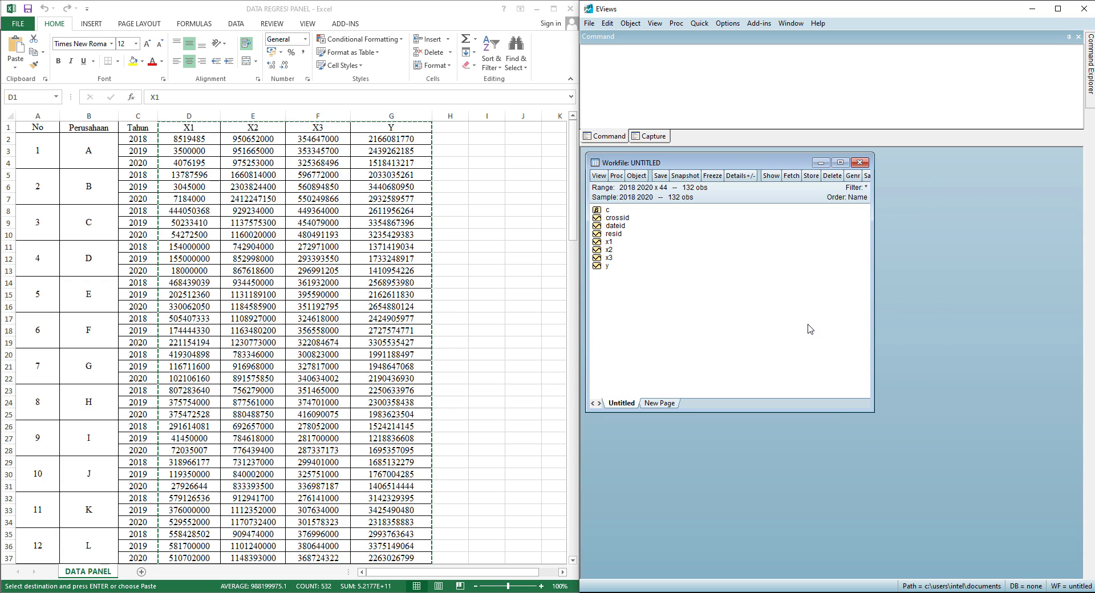
# Step: Open series y, x1, x2 and x3 as an equation and complete the specification as "y c x1 x2 x3"
pyautogui.click(605, 267)
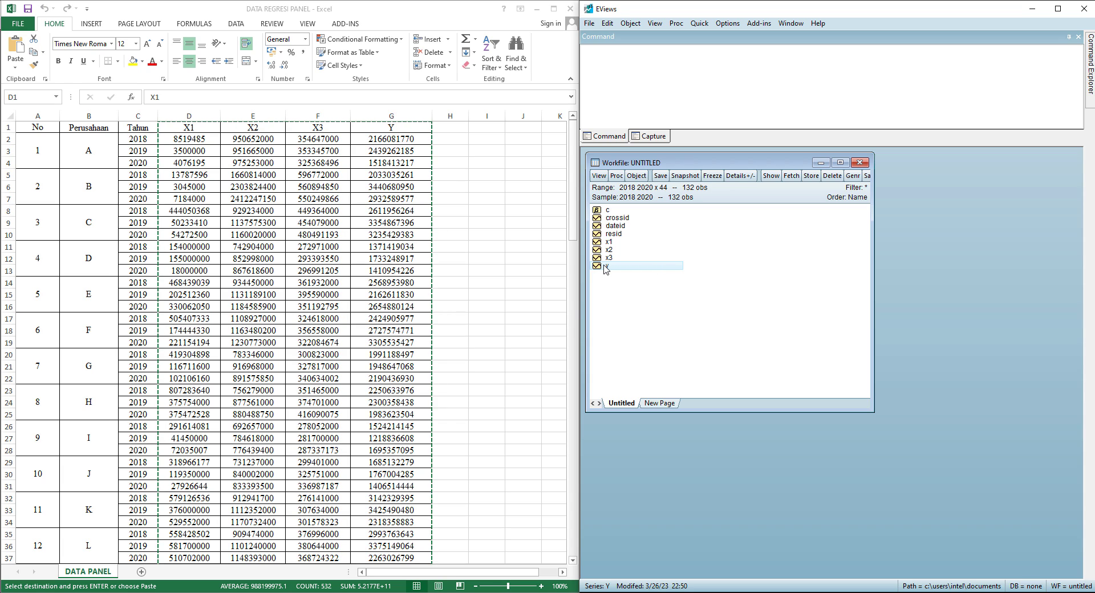
pyautogui.keyDown('ctrl'); pyautogui.click(610, 243); pyautogui.keyUp('ctrl')
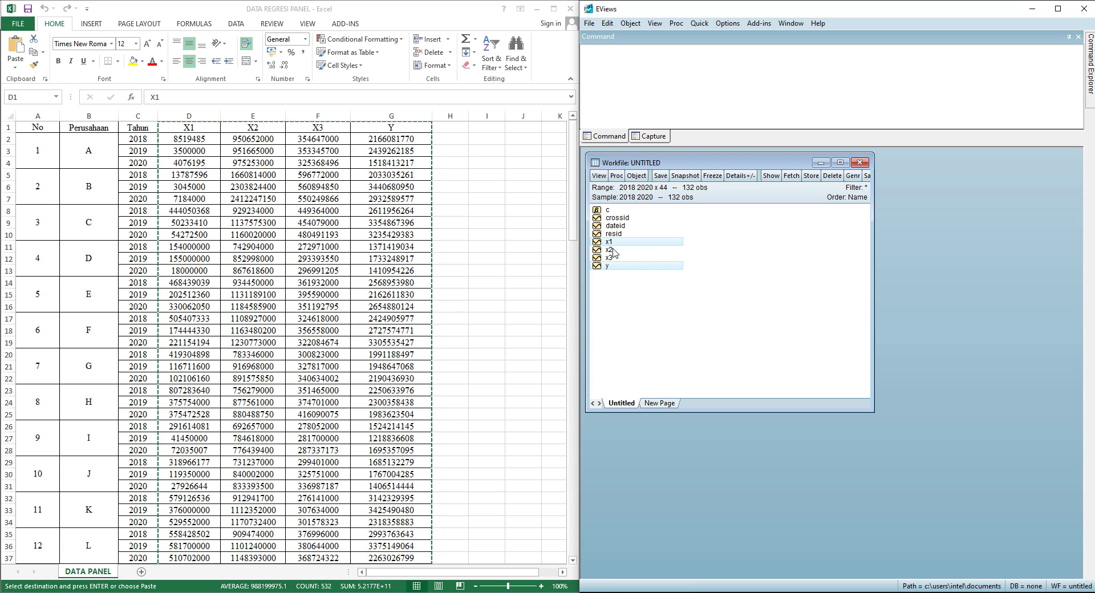
pyautogui.keyDown('ctrl'); pyautogui.click(610, 250); pyautogui.keyUp('ctrl')
pyautogui.keyDown('ctrl'); pyautogui.click(626, 258); pyautogui.keyUp('ctrl')
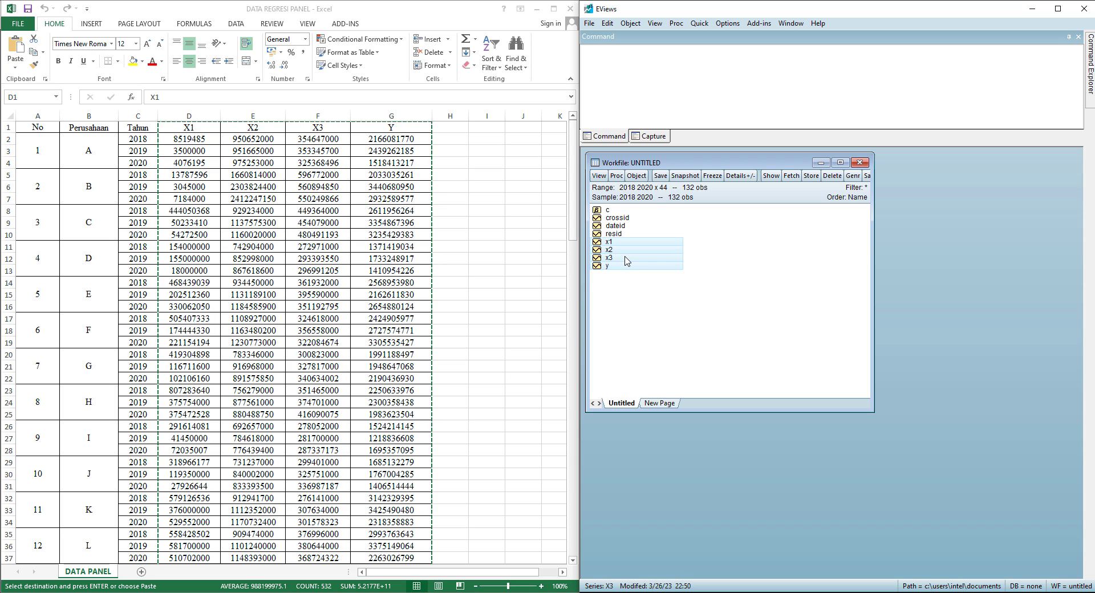
pyautogui.rightClick(627, 259)
pyautogui.moveTo(724, 264)
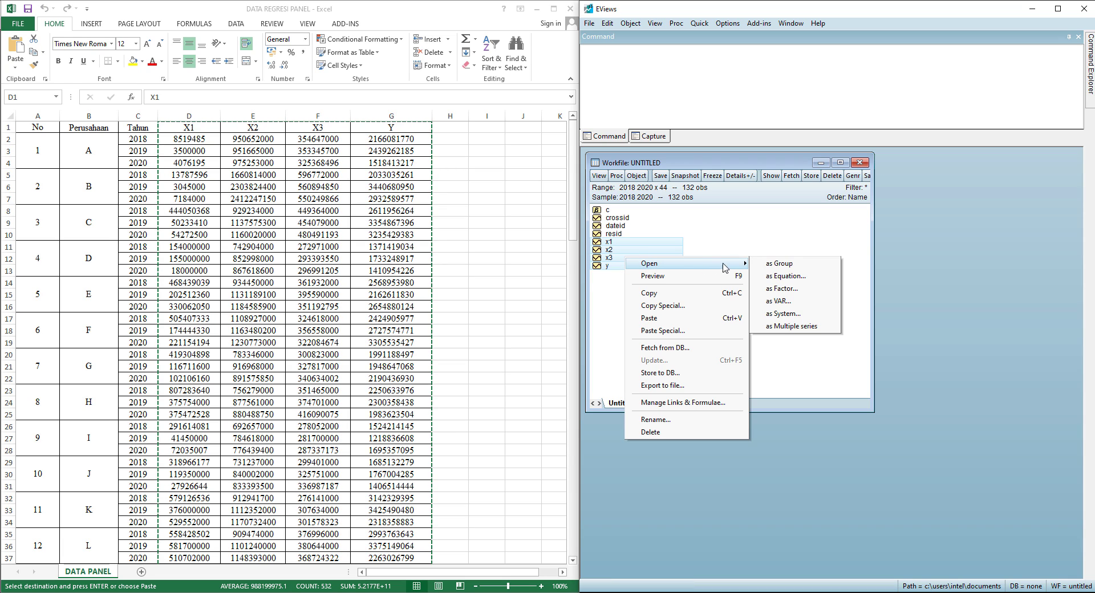
pyautogui.click(780, 276)
pyautogui.click(766, 260)
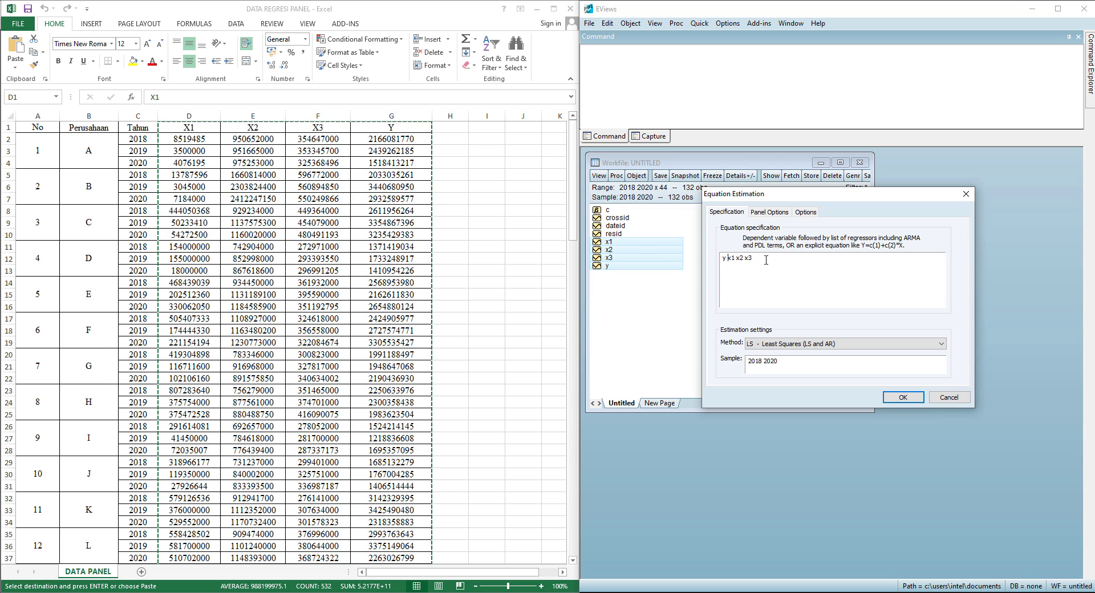
pyautogui.write('c')
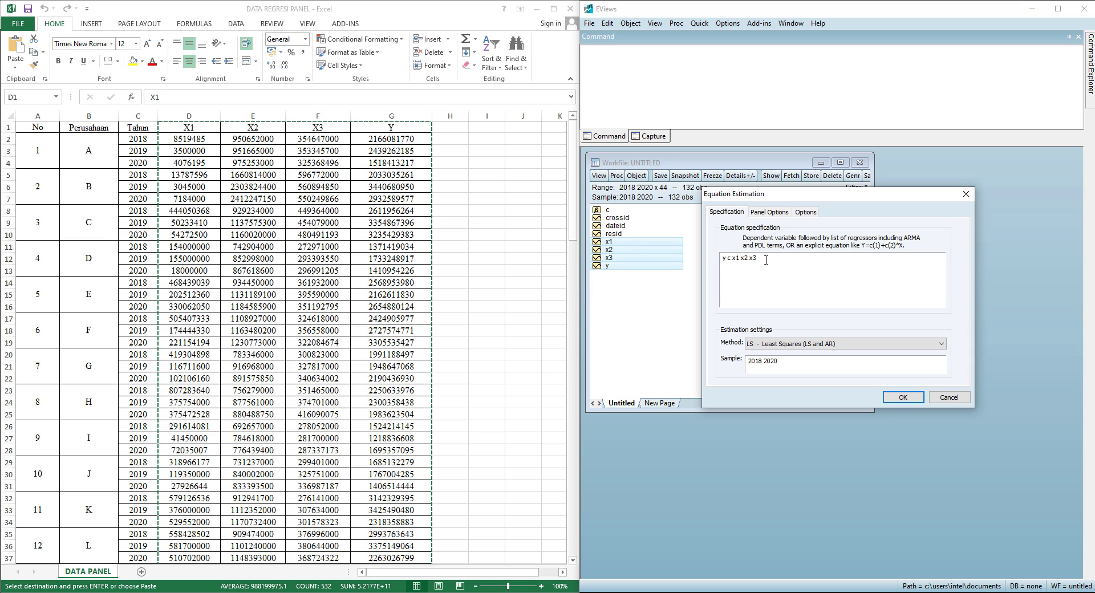
# Step: Set the cross-section effects to Fixed, estimate the equation and maximize its output window
pyautogui.click(771, 214)
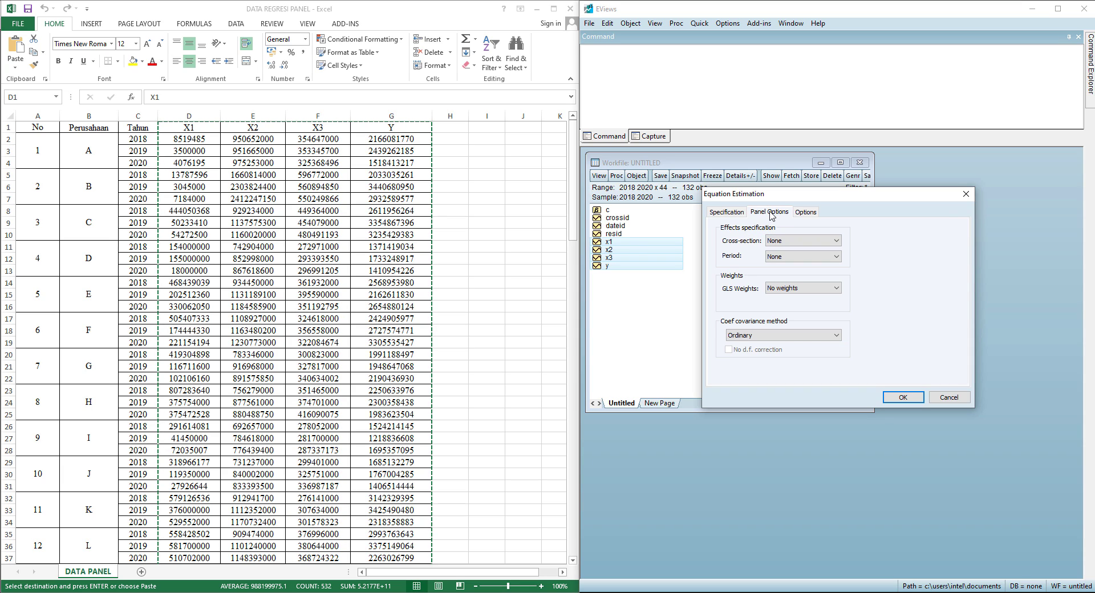
pyautogui.click(822, 240)
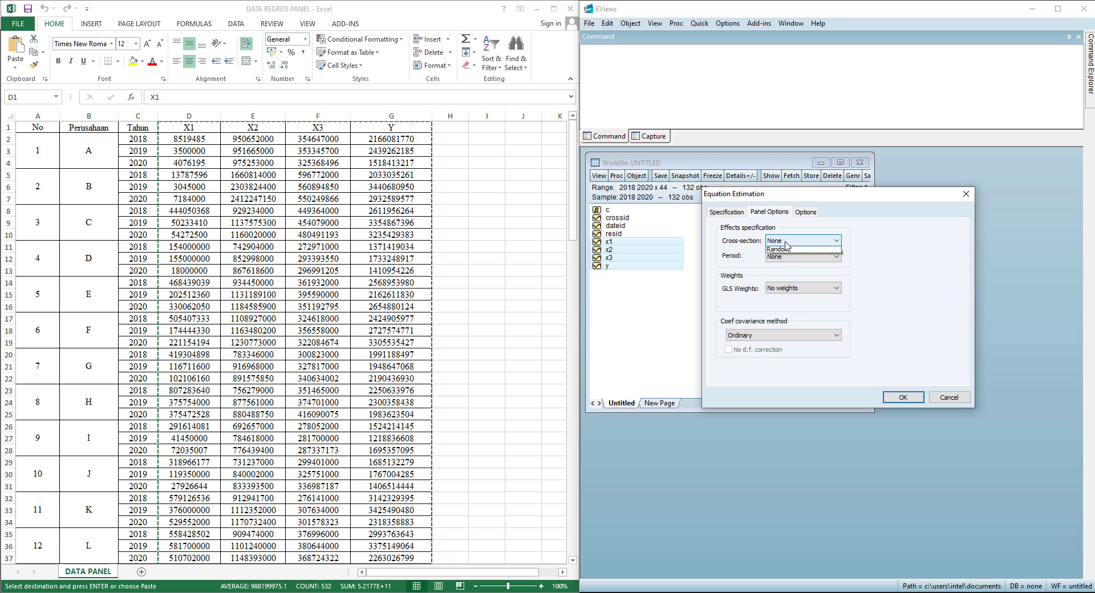
pyautogui.click(833, 259)
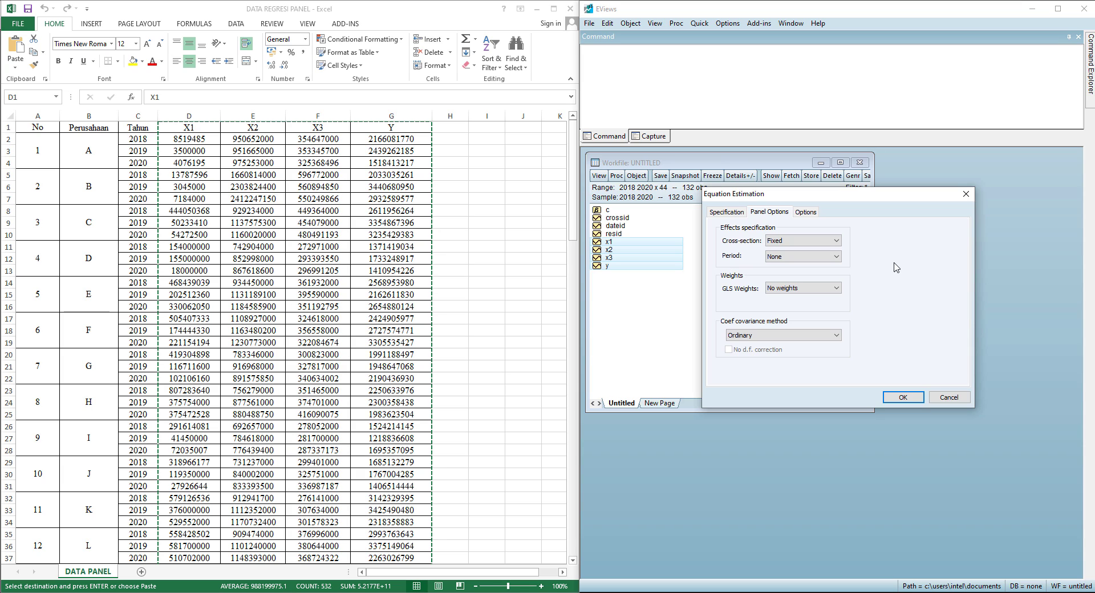
pyautogui.click(911, 398)
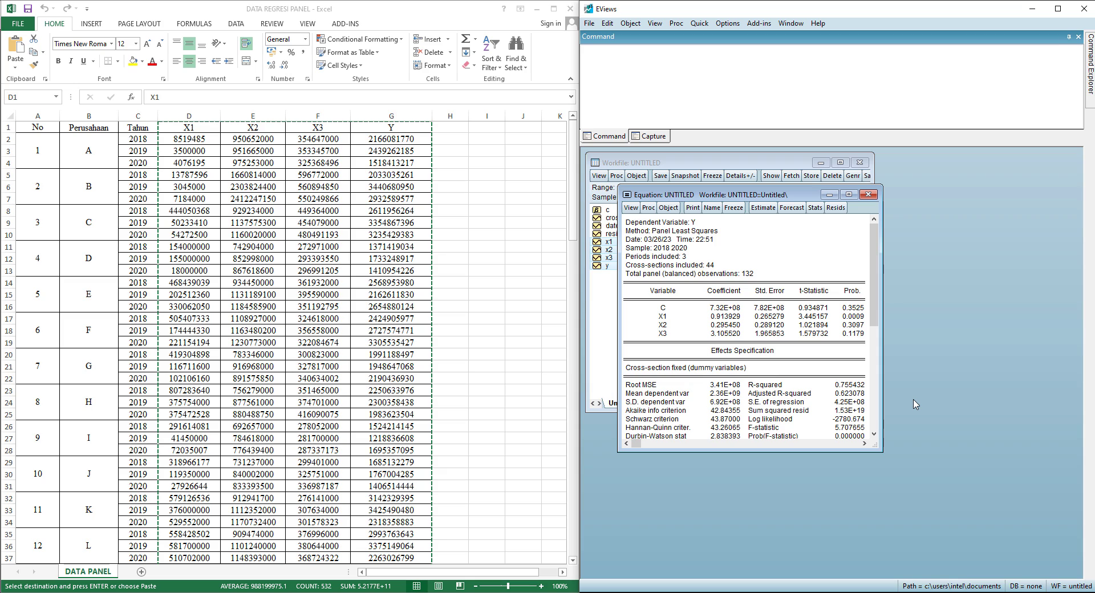
pyautogui.click(849, 194)
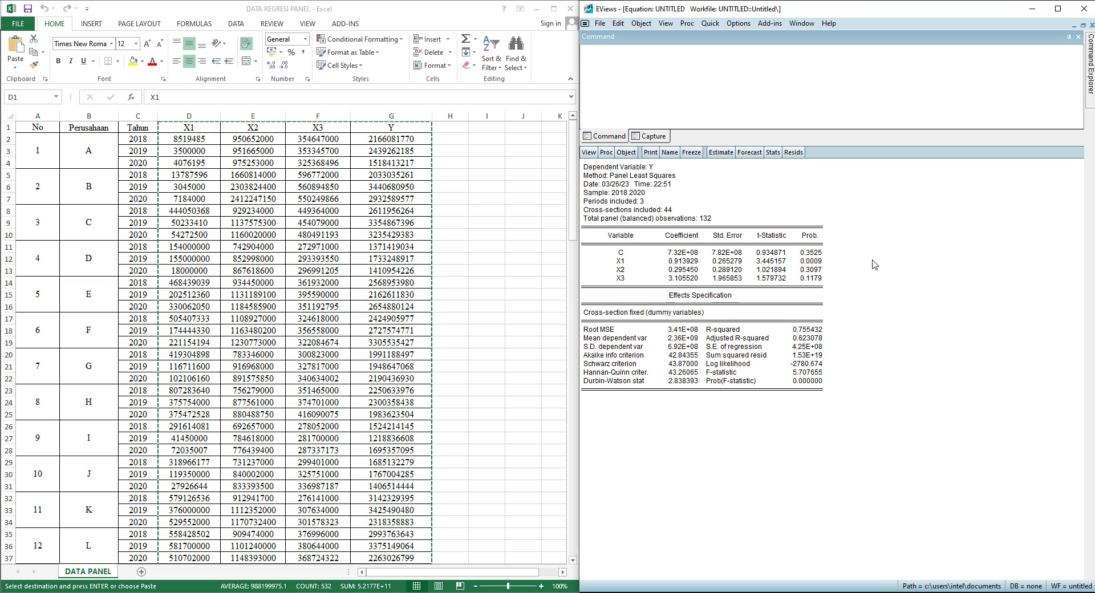
# Step: Run the Redundant Fixed Effects - Likelihood Ratio test on the fixed effect equation as the Chow test
pyautogui.click(588, 154)
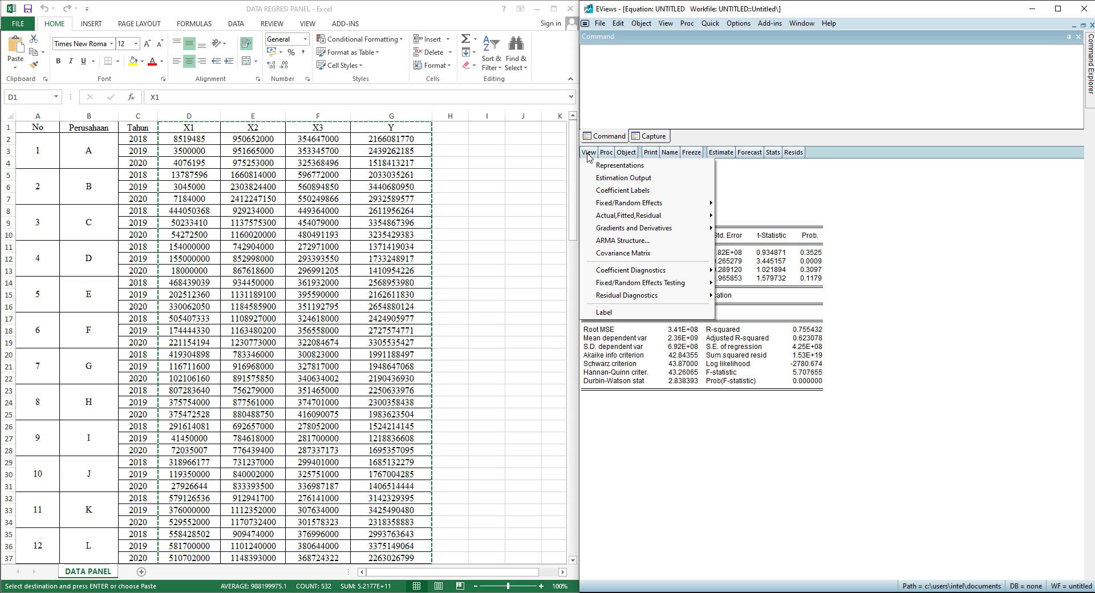
pyautogui.moveTo(616, 285)
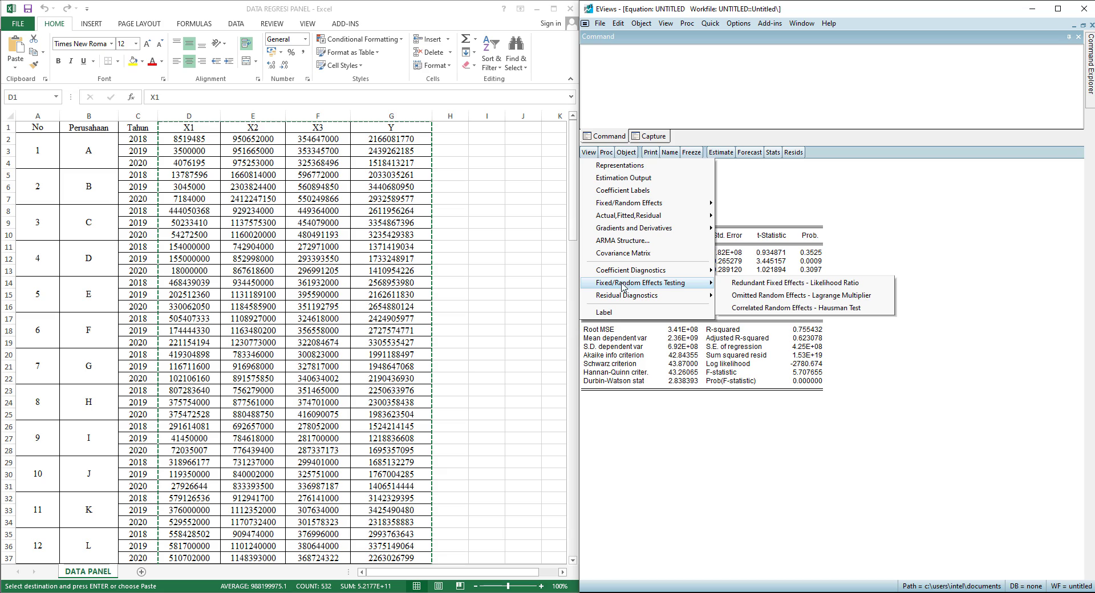
pyautogui.click(754, 283)
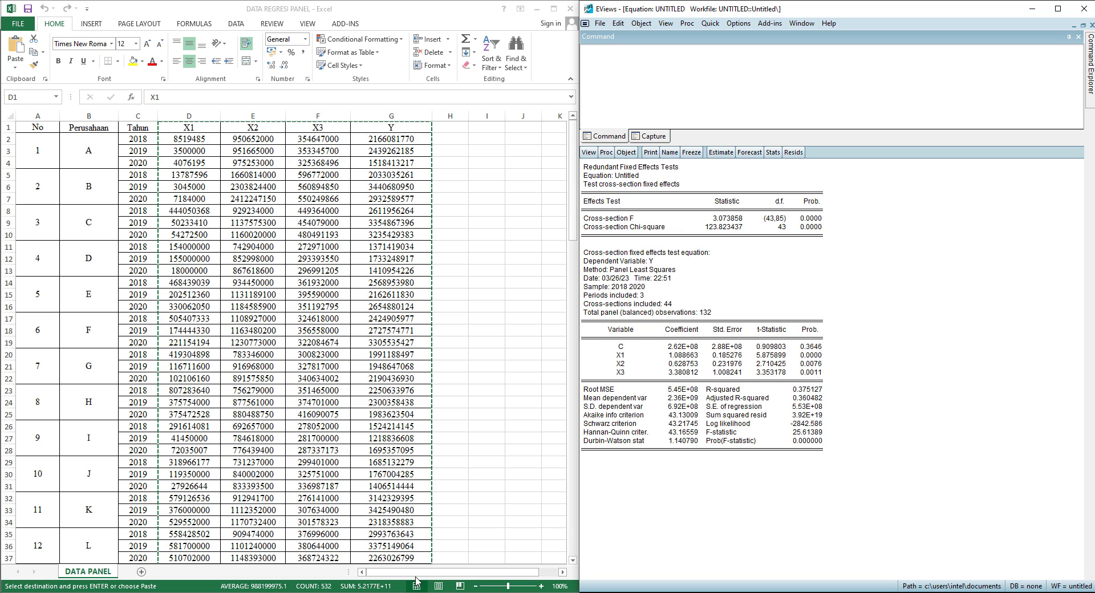
# Step: Switch to the REGRESI DATA PANEL - EVIEWS.pdf guide in Adobe Reader and read the Chow test's Cross-section F probability and its analysis
pyautogui.click(401, 542)
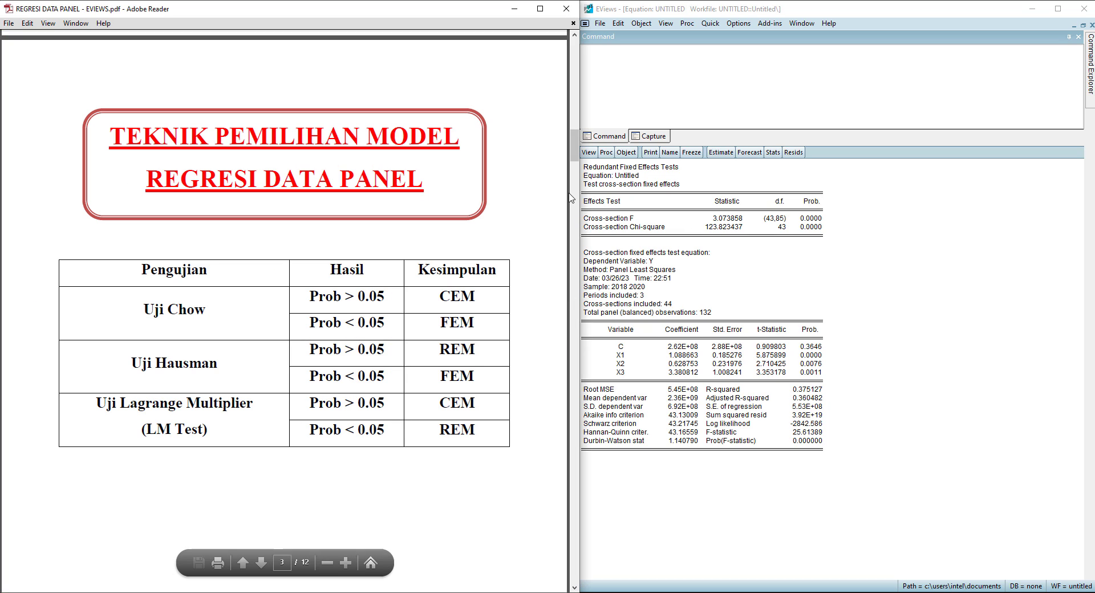
pyautogui.moveTo(575, 160); pyautogui.dragTo(577, 211)
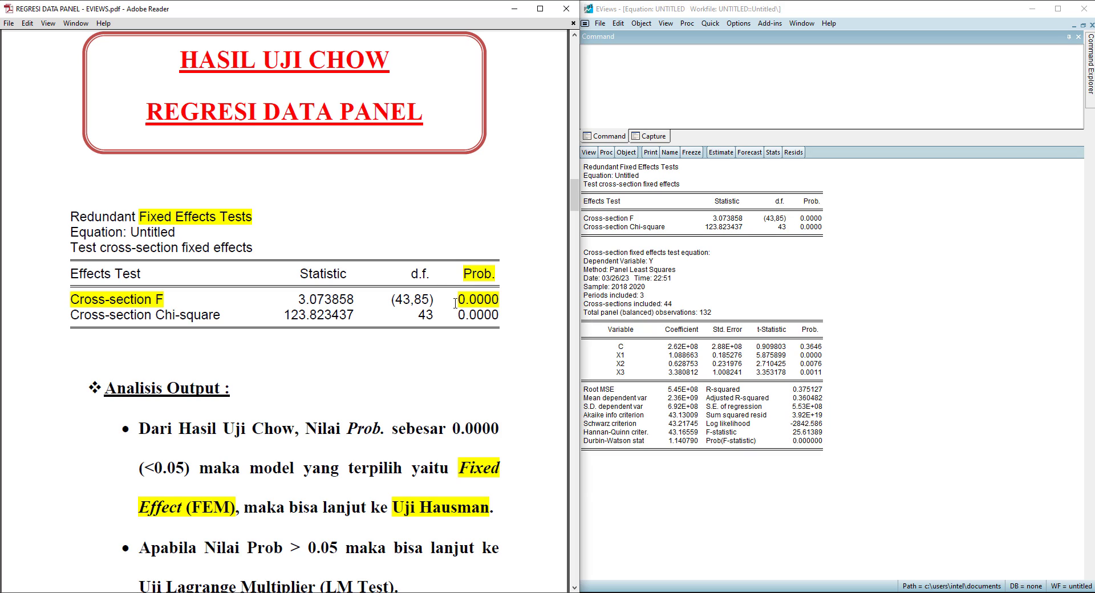
pyautogui.moveTo(457, 302); pyautogui.dragTo(500, 301)
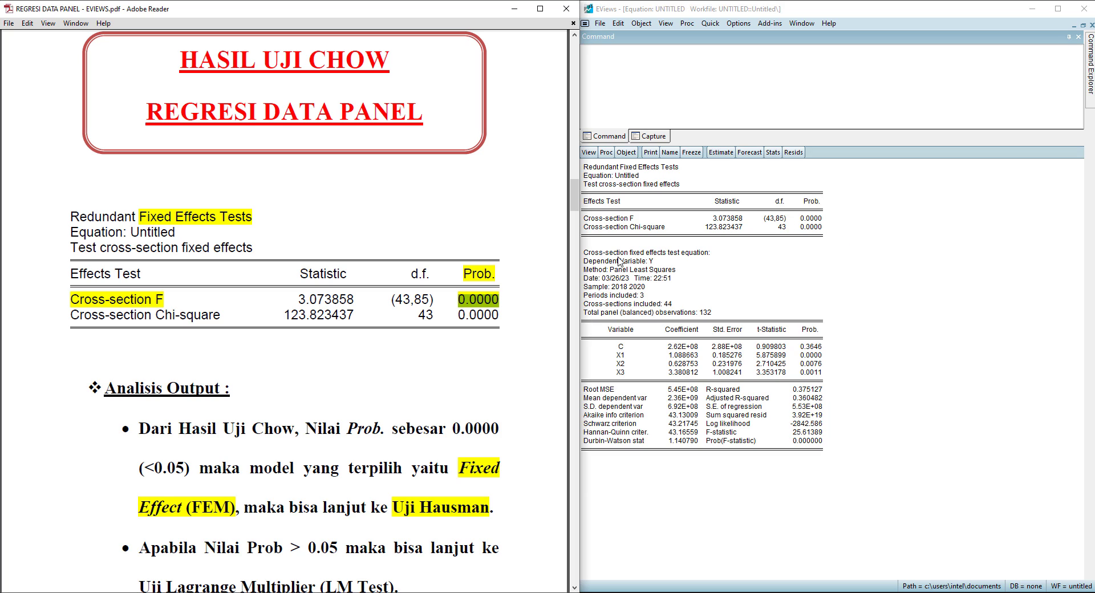
pyautogui.moveTo(578, 202)
pyautogui.moveTo(577, 203); pyautogui.dragTo(578, 208)
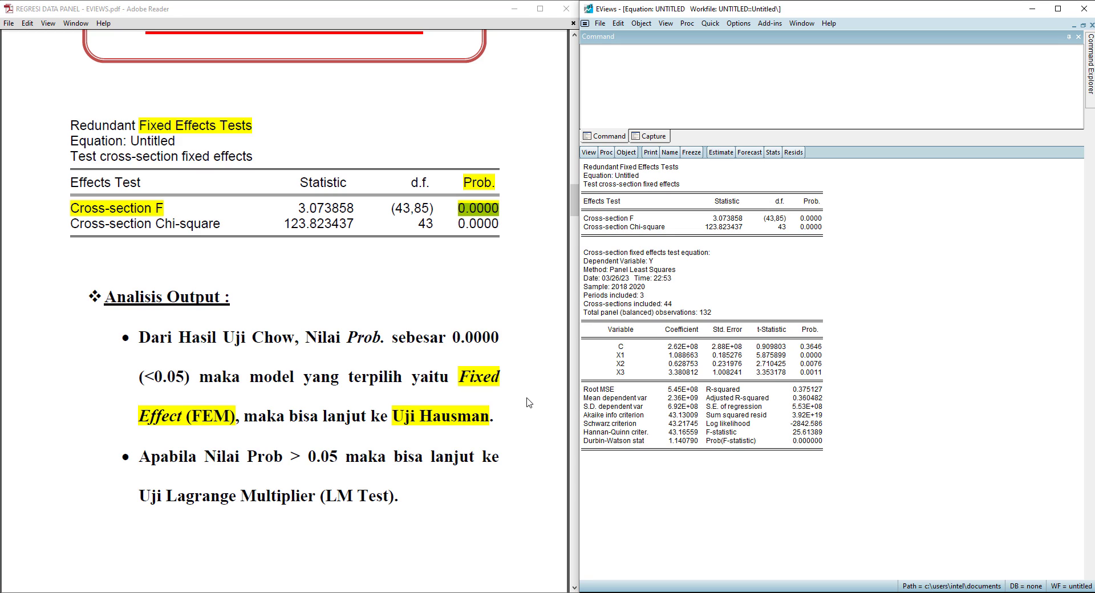
# Step: In EViews, re-estimate the equation with the cross-section effects set to Random
pyautogui.click(721, 153)
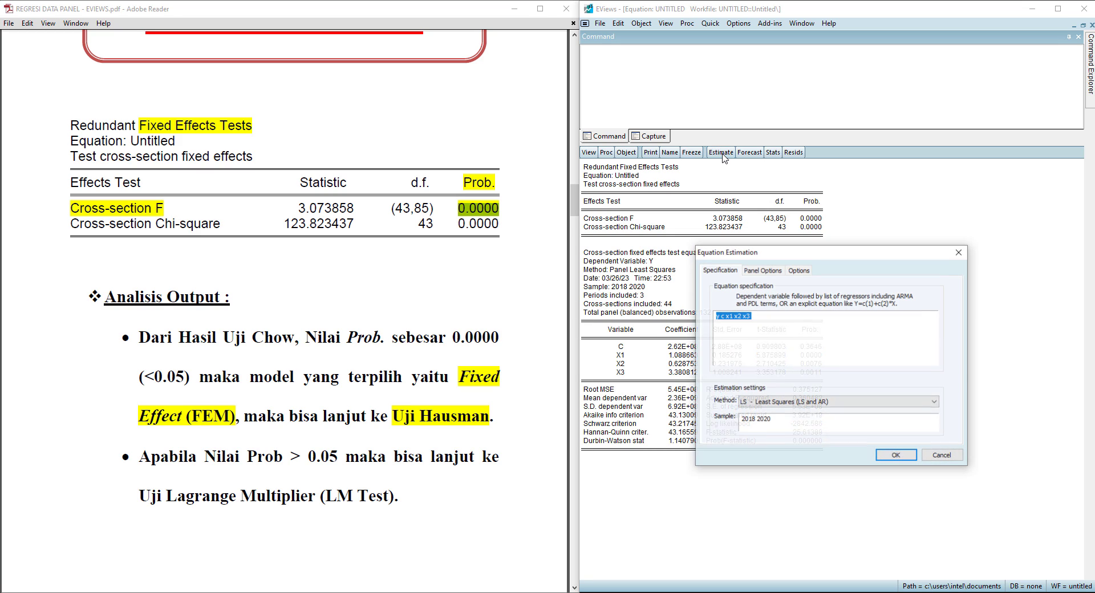
pyautogui.click(774, 274)
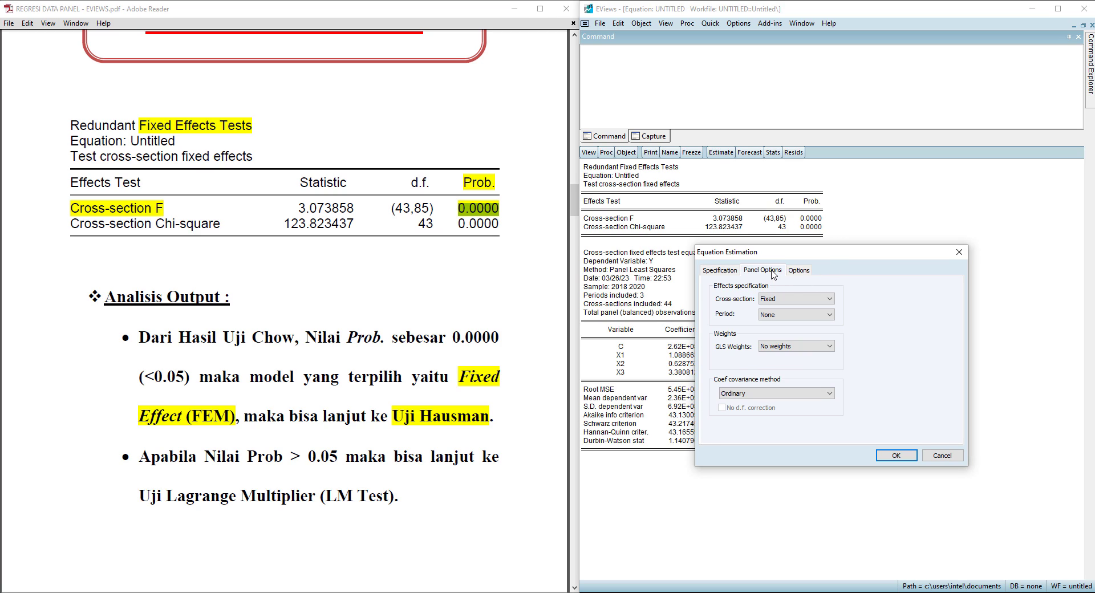
pyautogui.click(793, 299)
pyautogui.click(801, 322)
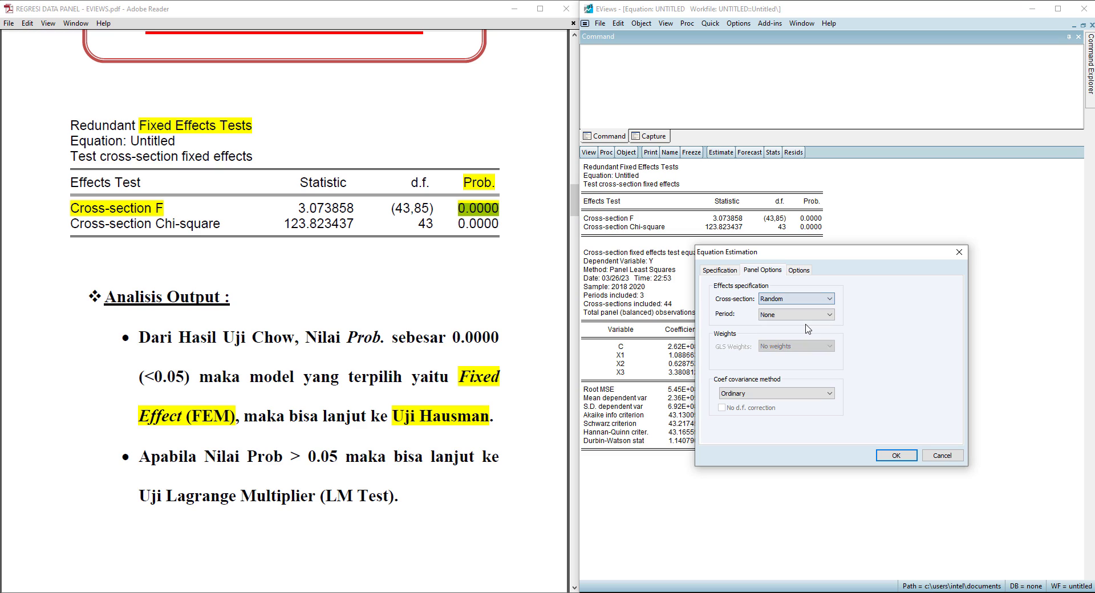
pyautogui.click(904, 455)
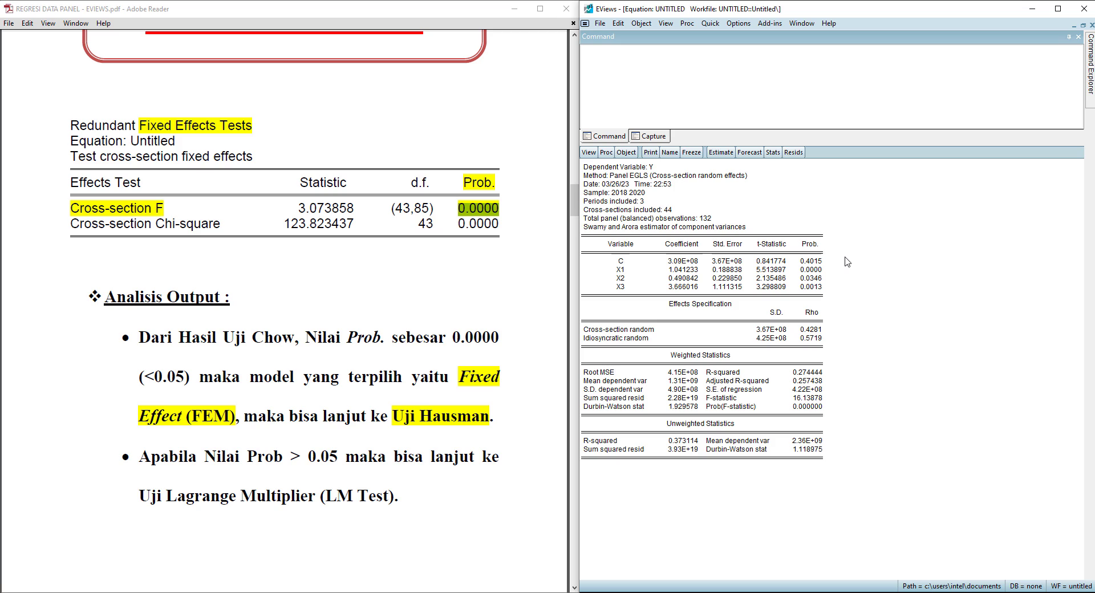
# Step: Run the Correlated Random Effects - Hausman Test on the random effect equation
pyautogui.click(588, 154)
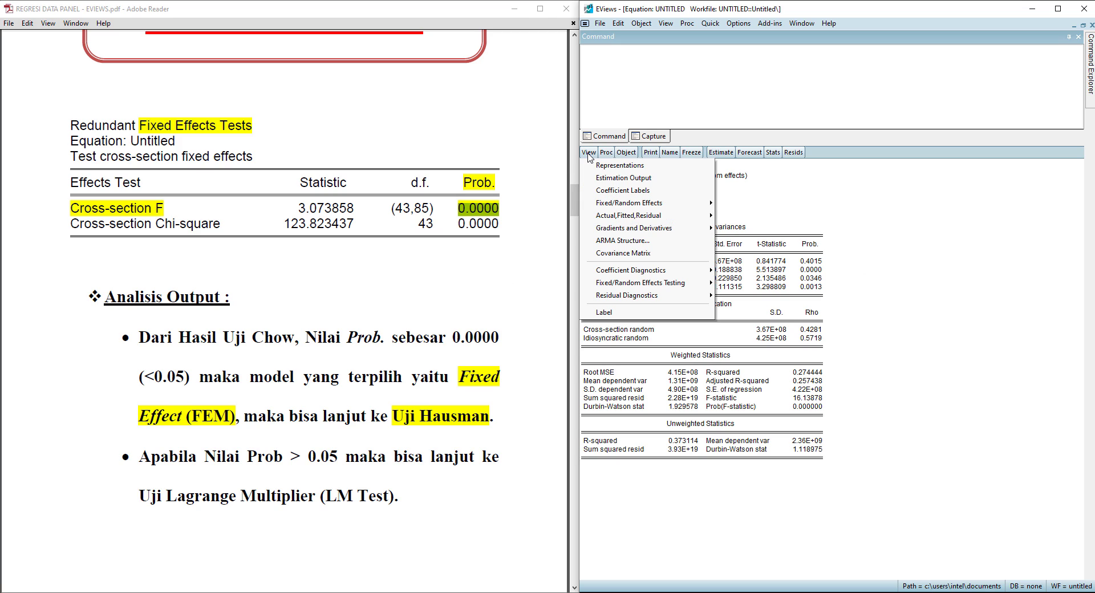
pyautogui.moveTo(617, 285)
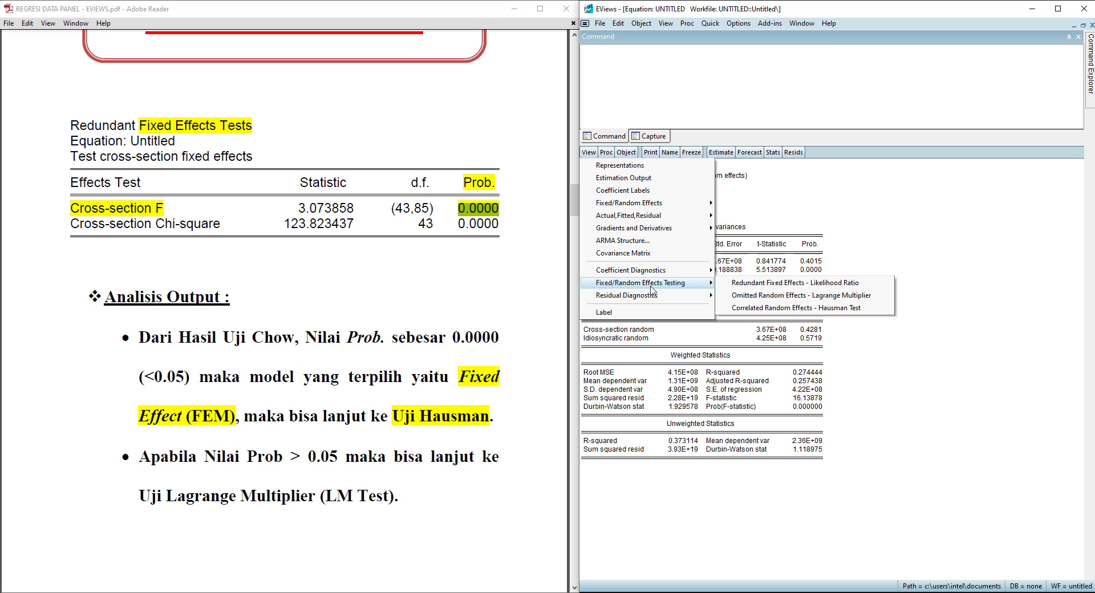
pyautogui.click(766, 312)
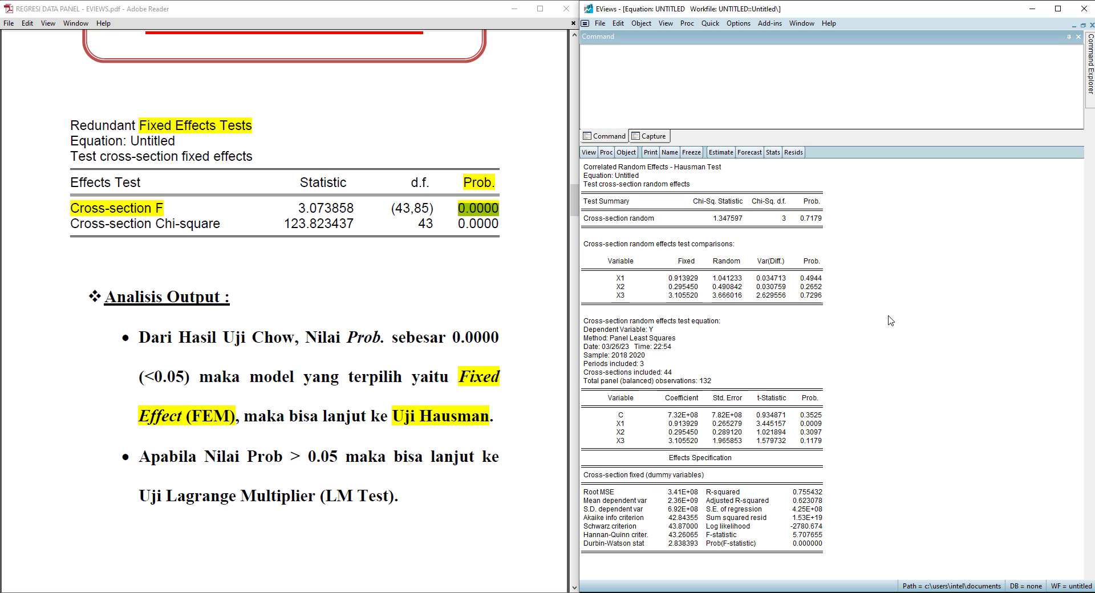
# Step: Examine the Hausman test's probability and output analysis in the PDF guide
pyautogui.click(492, 242)
pyautogui.moveTo(575, 209); pyautogui.dragTo(571, 247)
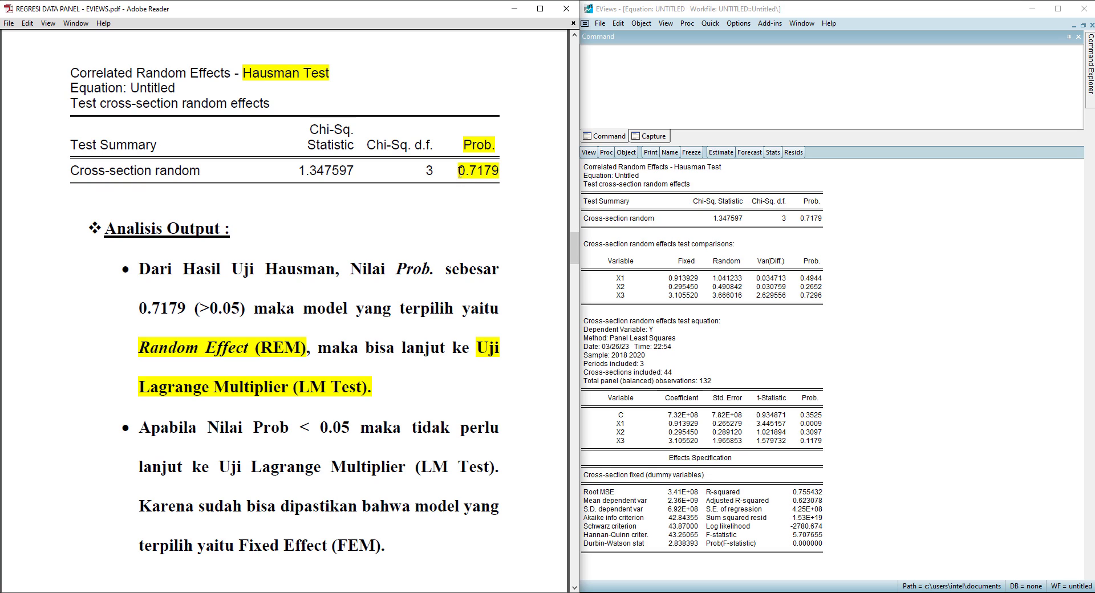
pyautogui.moveTo(459, 171); pyautogui.dragTo(494, 172)
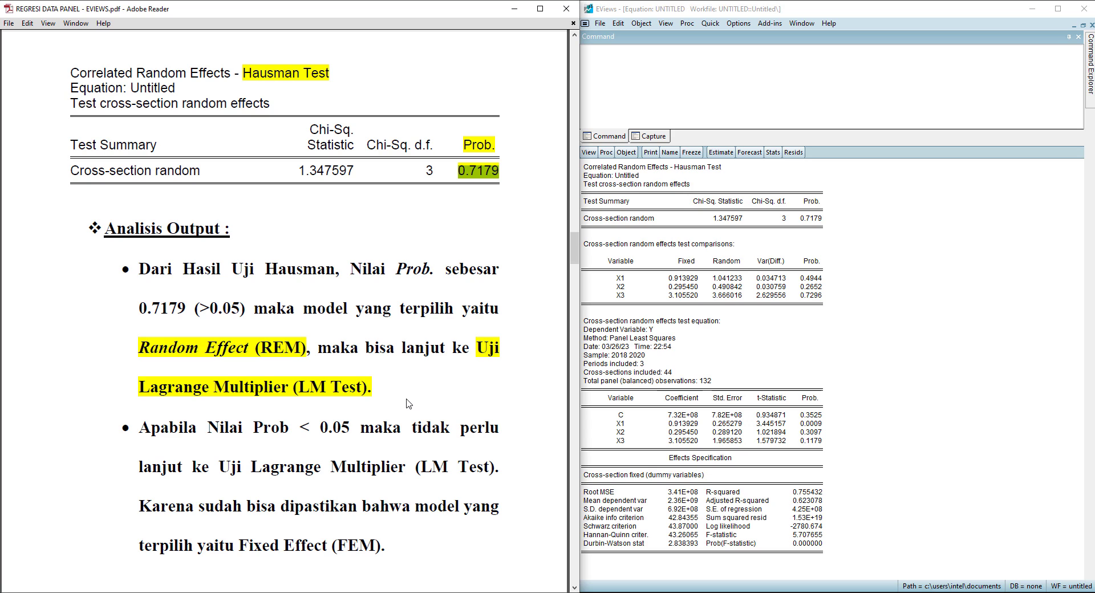
# Step: In EViews, re-estimate the equation with the cross-section effects set to None for the common effect model
pyautogui.click(721, 153)
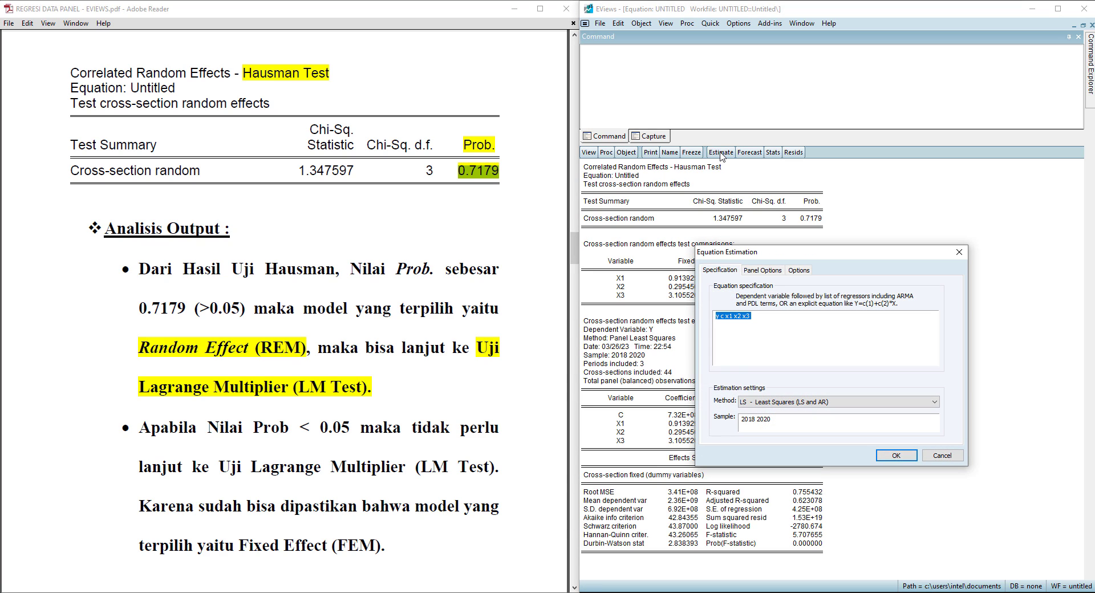
pyautogui.click(774, 271)
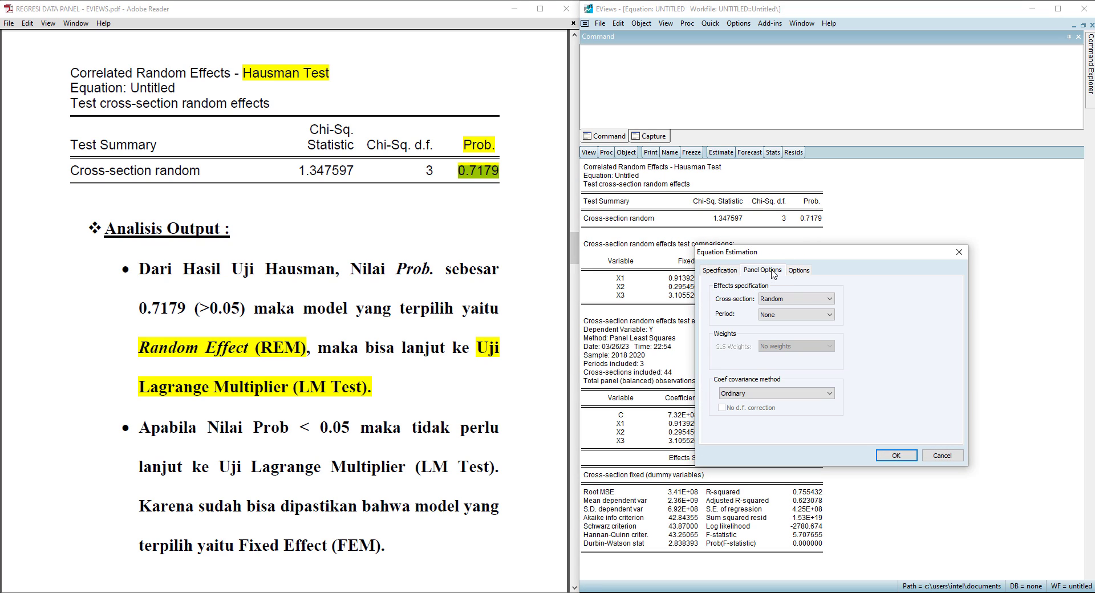
pyautogui.click(798, 300)
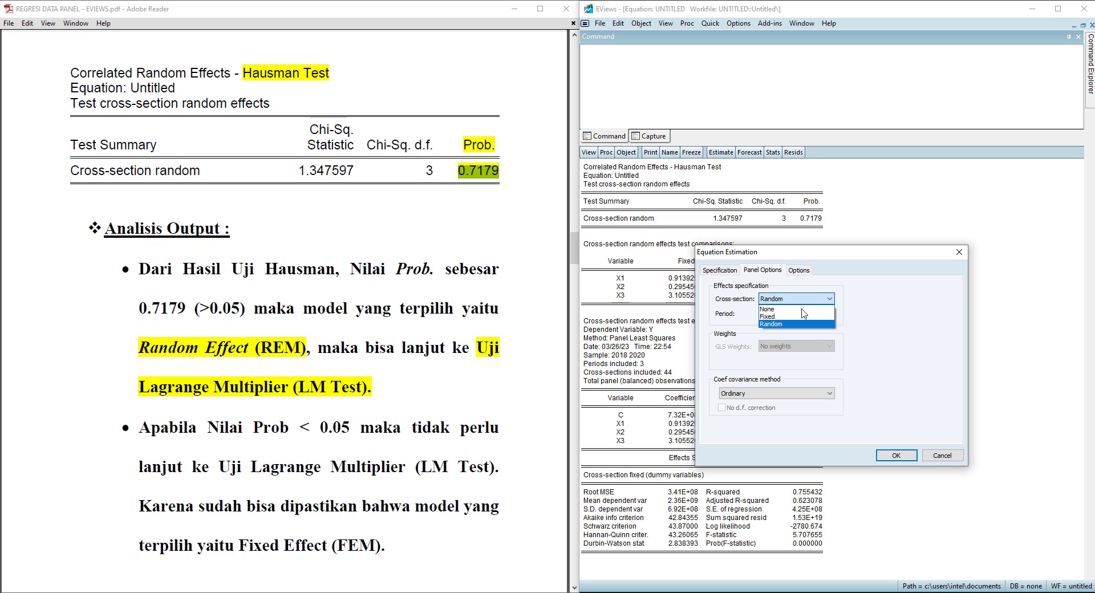
pyautogui.click(802, 309)
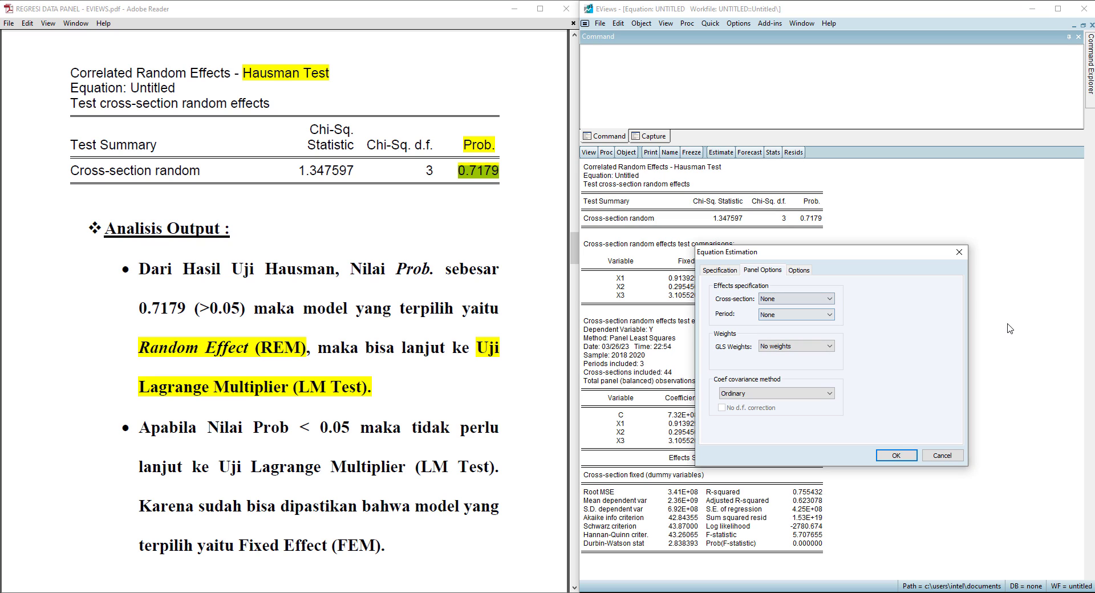
pyautogui.click(896, 456)
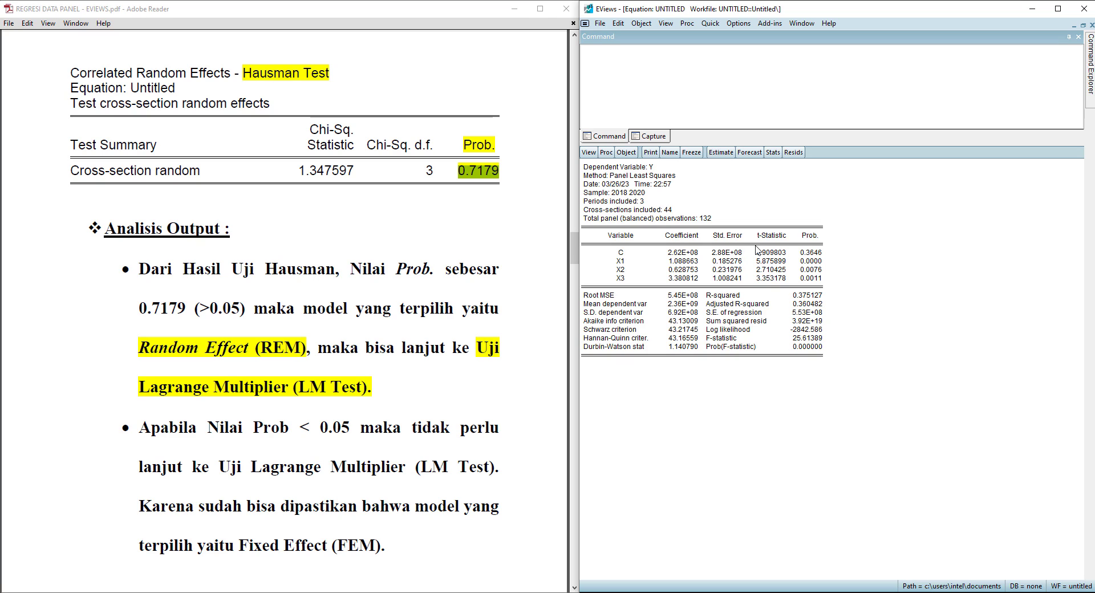
# Step: Run the Omitted Random Effects - Lagrange Multiplier test on the common effect equation
pyautogui.click(588, 153)
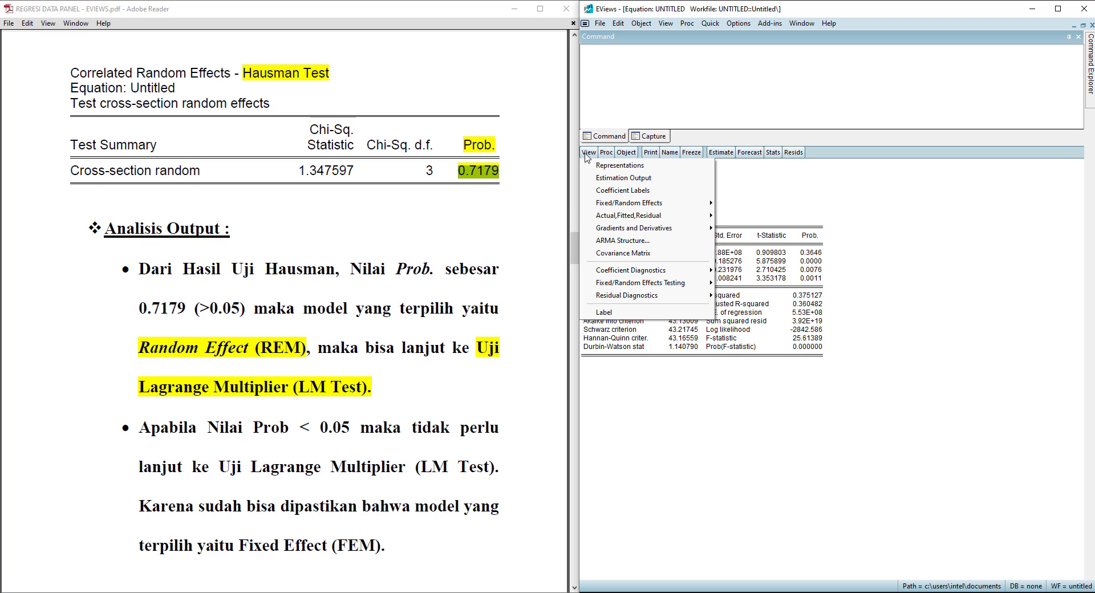
pyautogui.moveTo(629, 286)
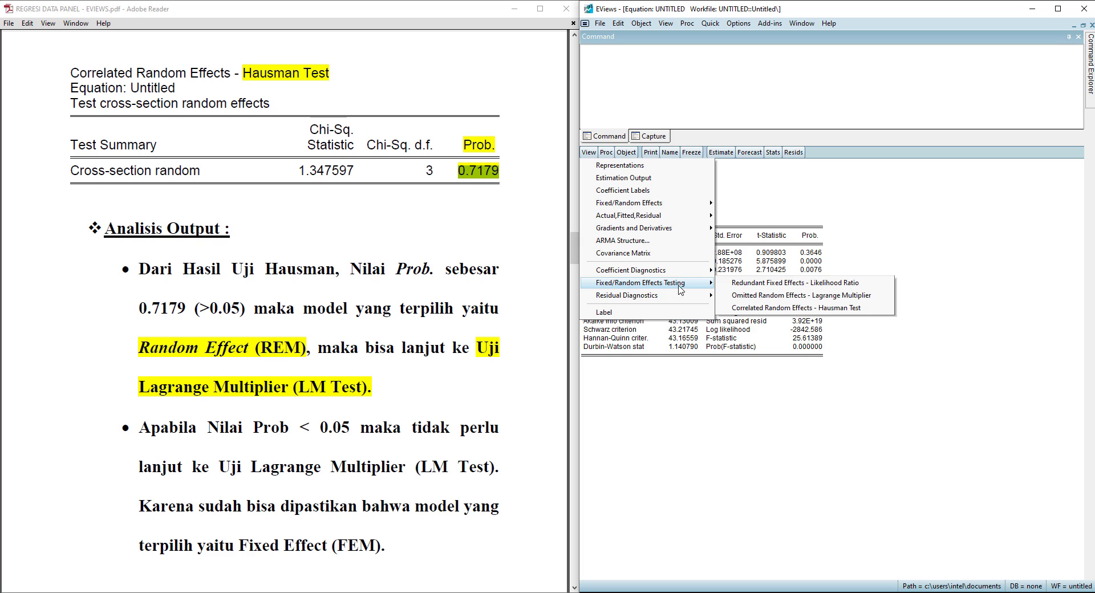
pyautogui.click(761, 296)
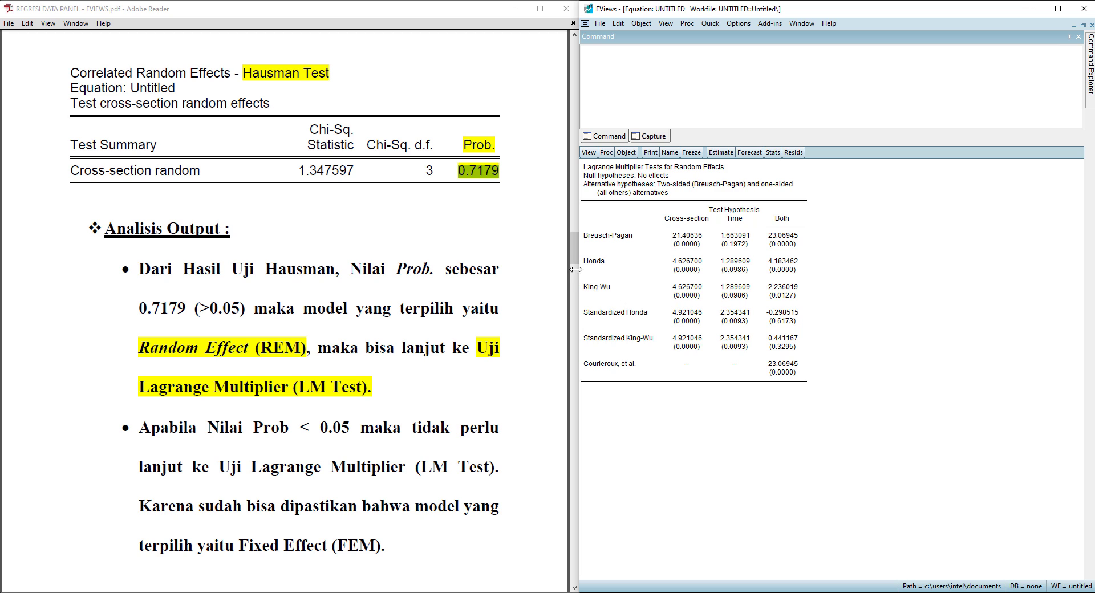
# Step: Examine the Breusch-Pagan cross-section probability and the Lagrange Multiplier test analysis in the PDF guide
pyautogui.moveTo(575, 263); pyautogui.dragTo(580, 325)
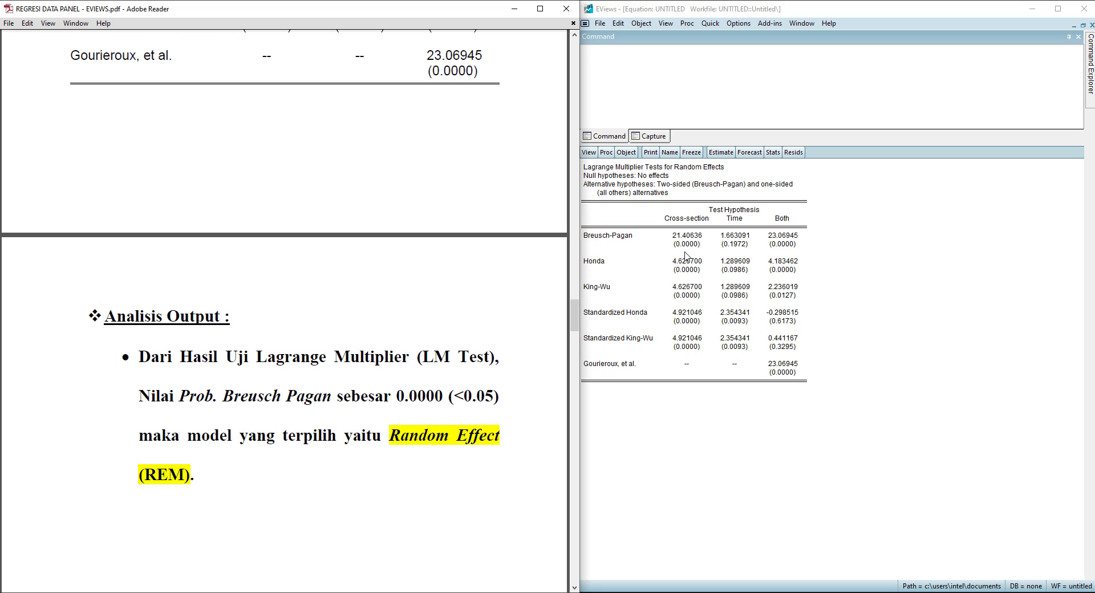
pyautogui.moveTo(575, 316); pyautogui.dragTo(575, 292)
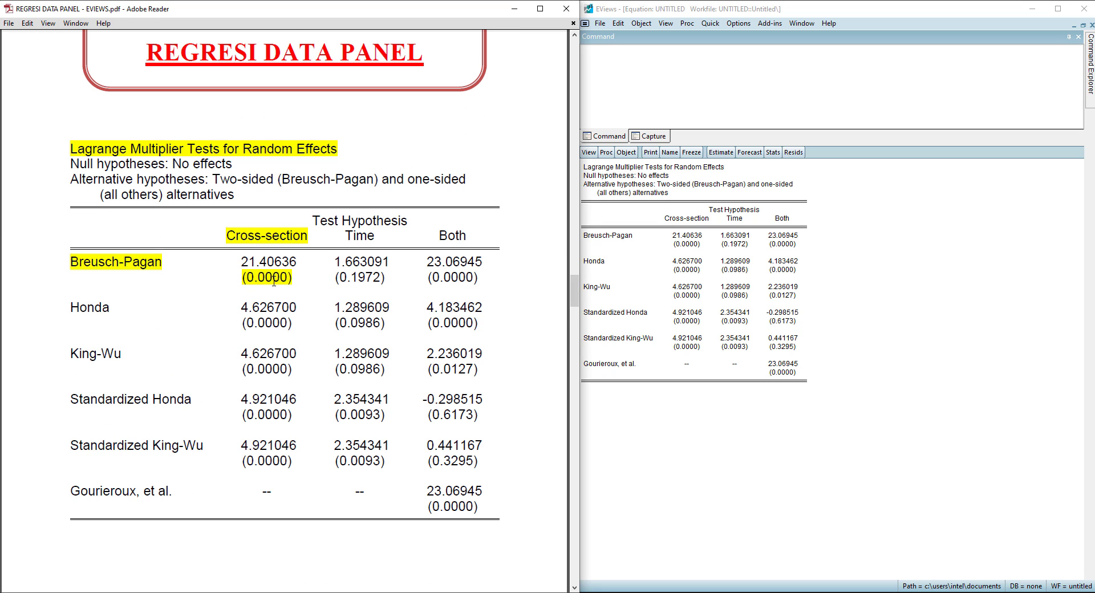
pyautogui.moveTo(575, 307); pyautogui.dragTo(580, 329)
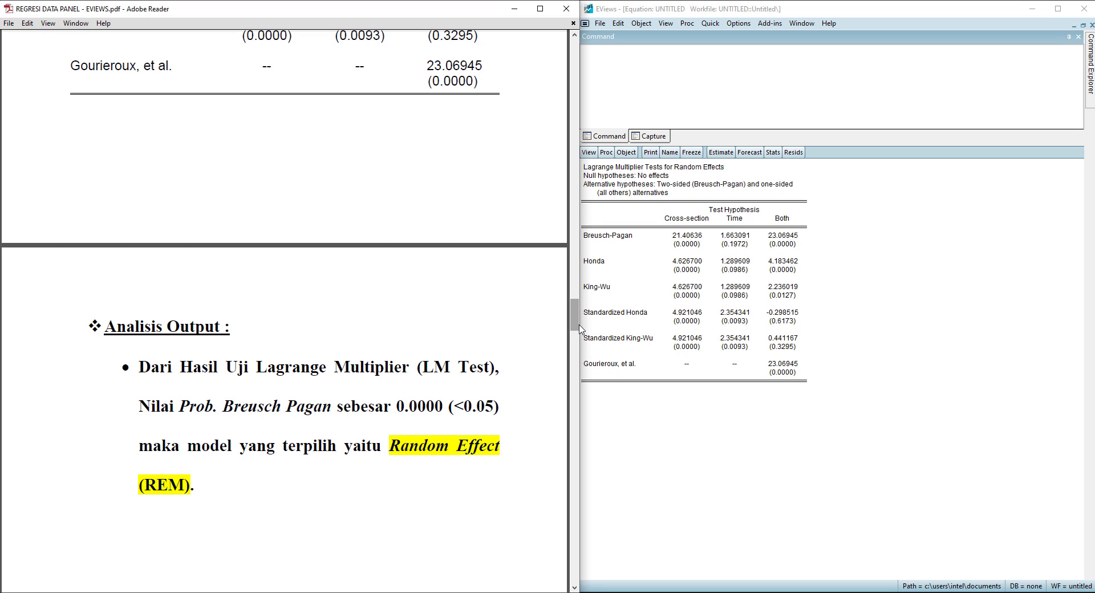
# Step: Examine the PDF guide's model selection recap table for the Chow, Hausman and Lagrange Multiplier tests and the note below it
pyautogui.moveTo(580, 329); pyautogui.dragTo(577, 385)
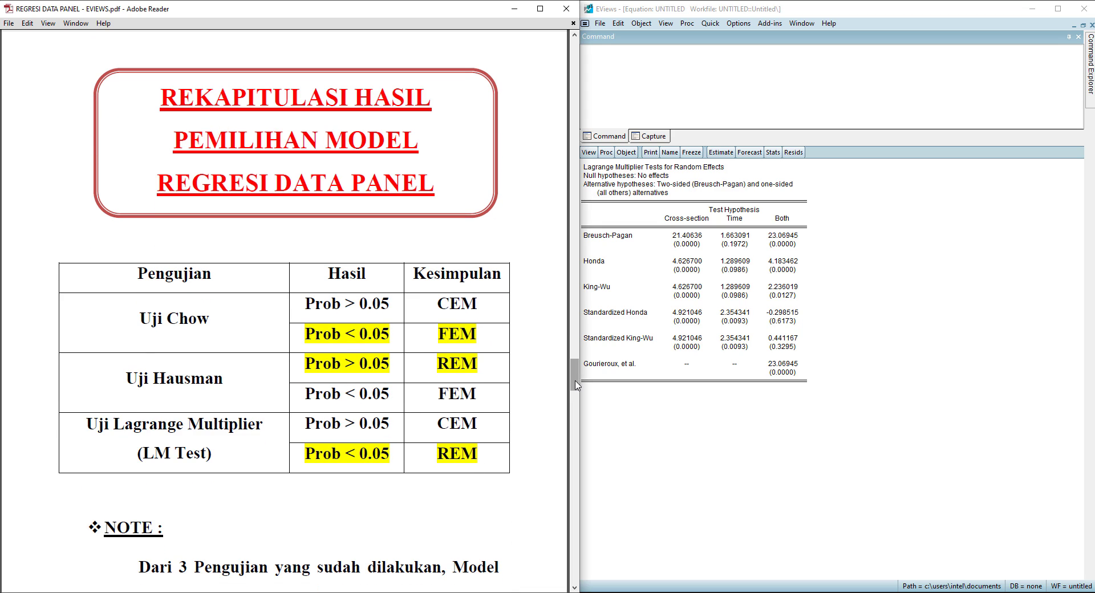
pyautogui.scroll(-1, 459, 188)
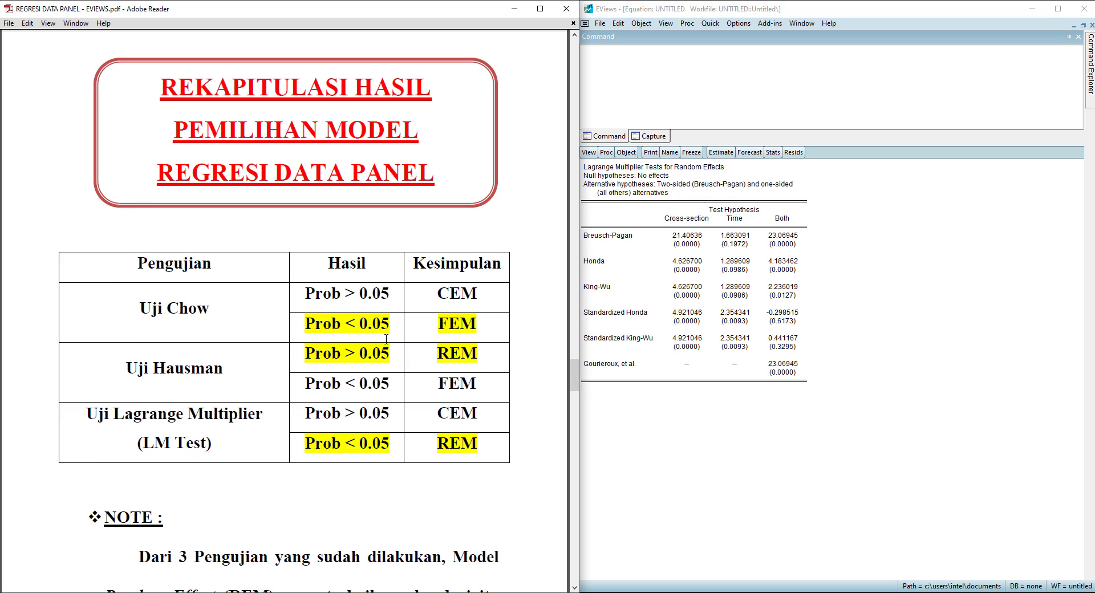
pyautogui.moveTo(303, 325); pyautogui.dragTo(392, 330)
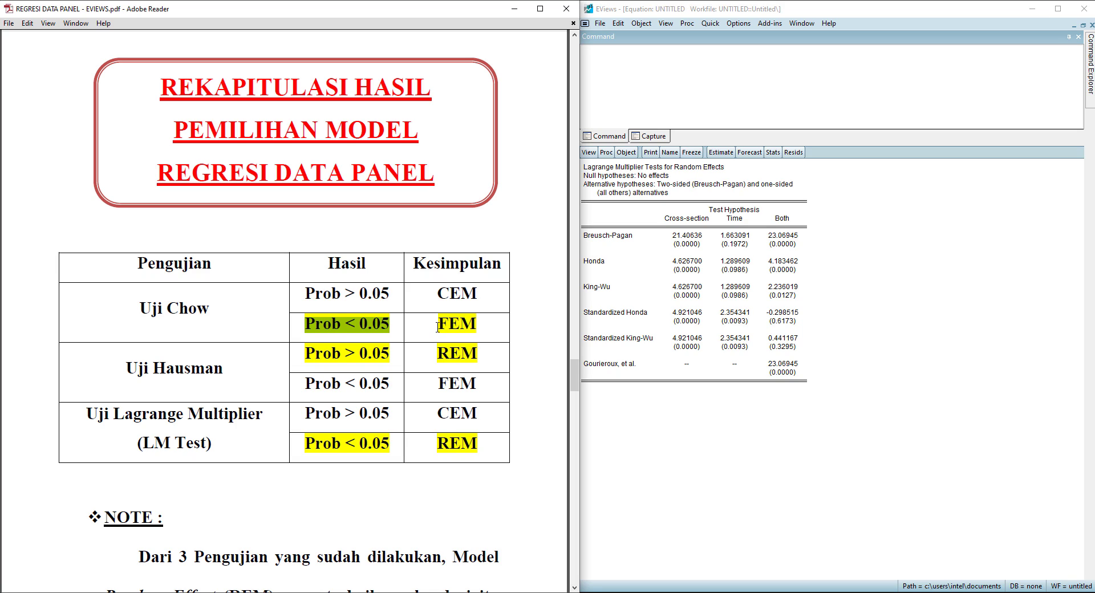
pyautogui.moveTo(437, 328); pyautogui.dragTo(478, 326)
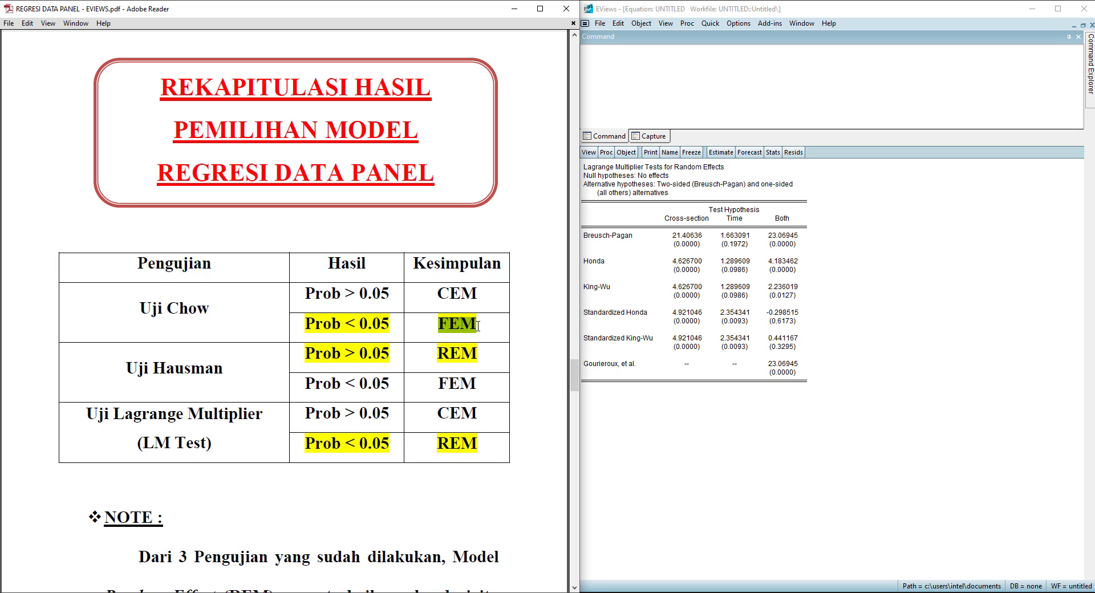
pyautogui.moveTo(126, 370); pyautogui.dragTo(194, 371)
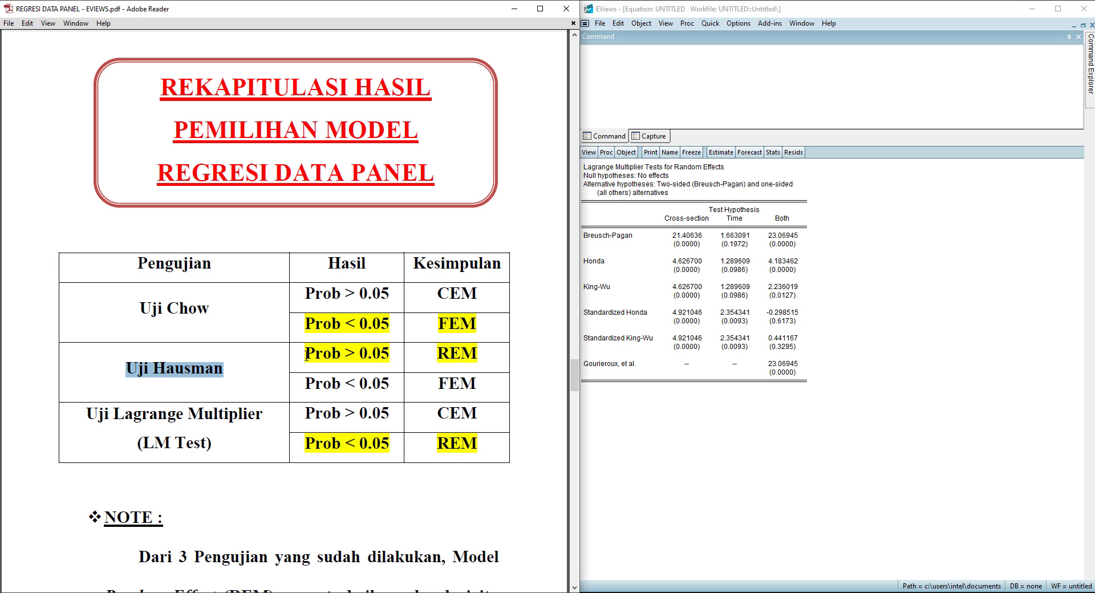
pyautogui.moveTo(307, 357); pyautogui.dragTo(375, 358)
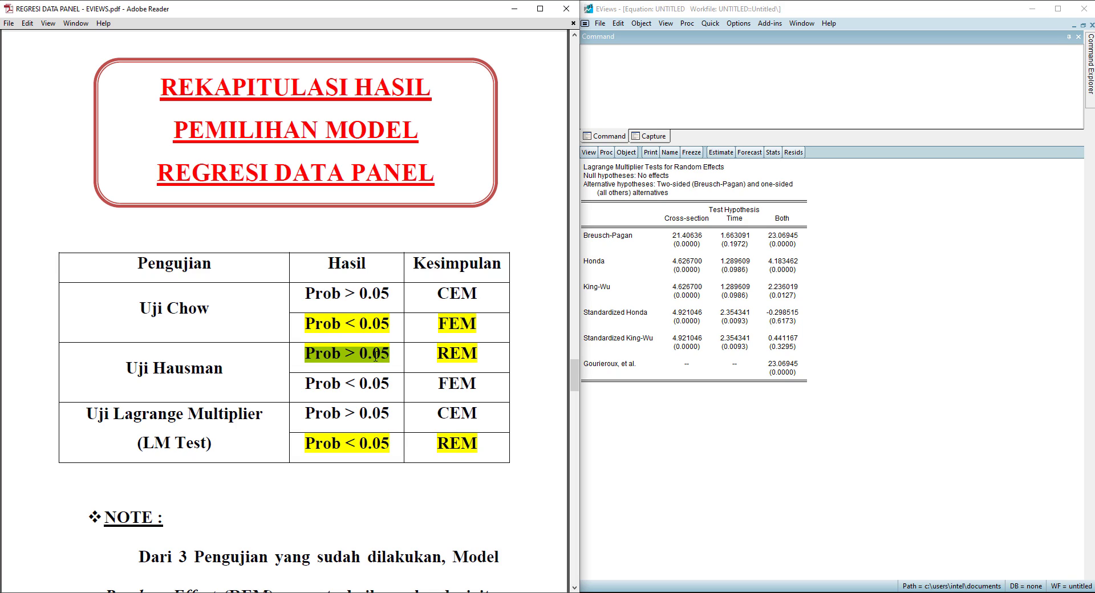
pyautogui.moveTo(437, 356); pyautogui.dragTo(480, 356)
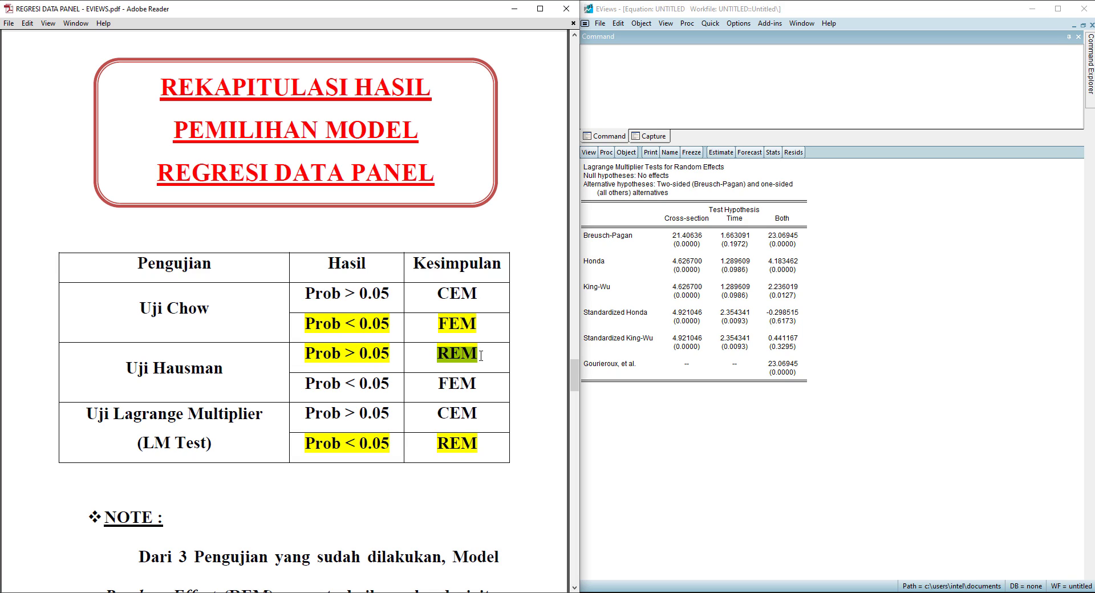
pyautogui.click(493, 358)
pyautogui.moveTo(87, 412); pyautogui.dragTo(215, 442)
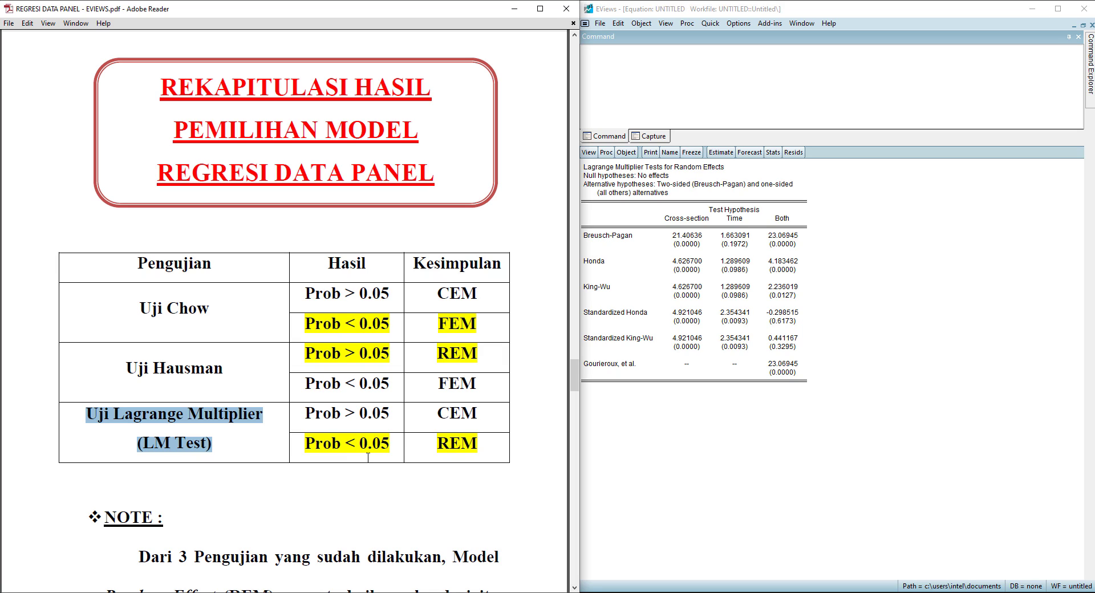
pyautogui.moveTo(436, 444); pyautogui.dragTo(479, 444)
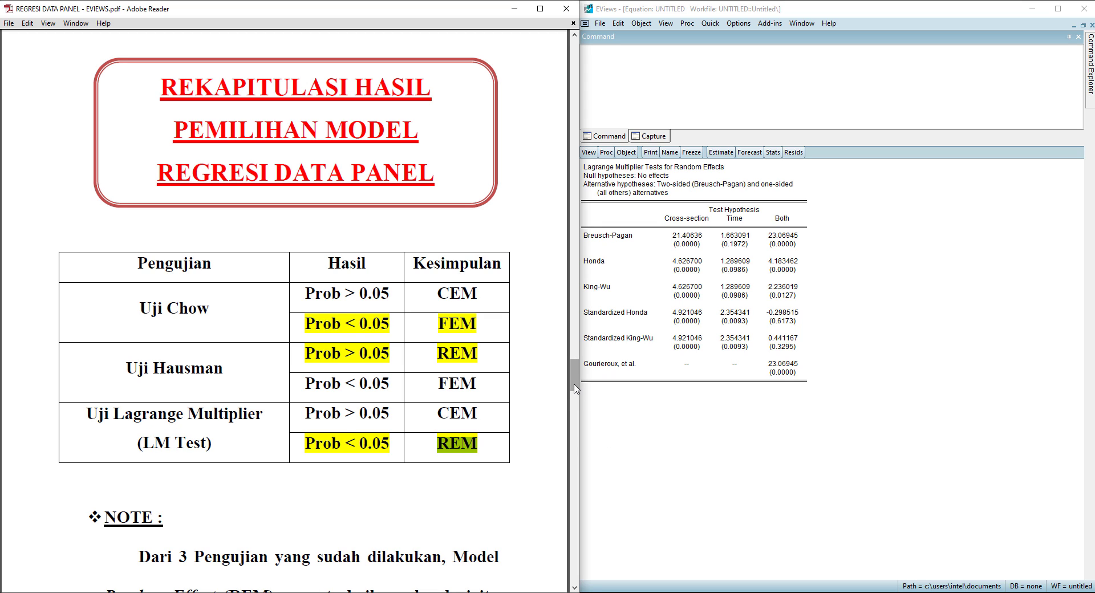
pyautogui.moveTo(576, 393); pyautogui.dragTo(576, 399)
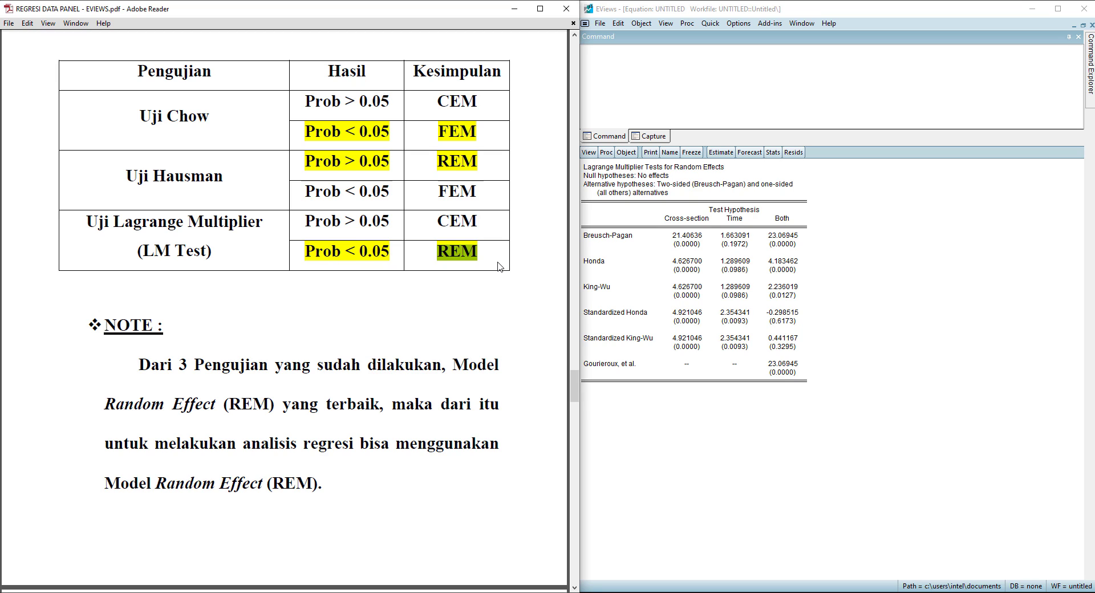
# Step: In EViews, re-estimate the equation with the cross-section effects set to Random for the random effect model
pyautogui.click(718, 154)
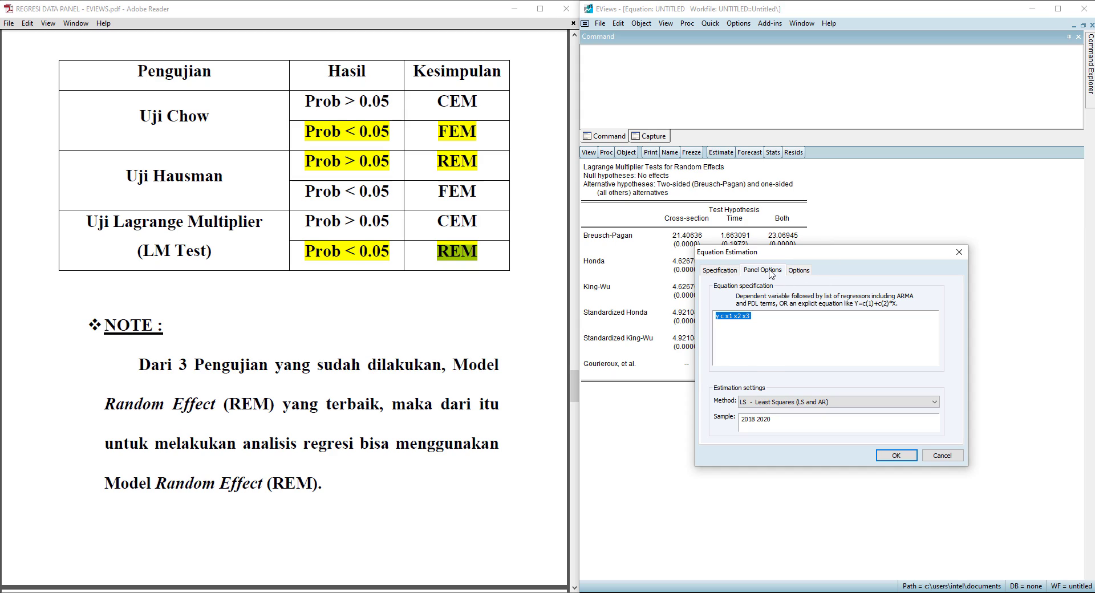
pyautogui.click(770, 273)
pyautogui.click(799, 299)
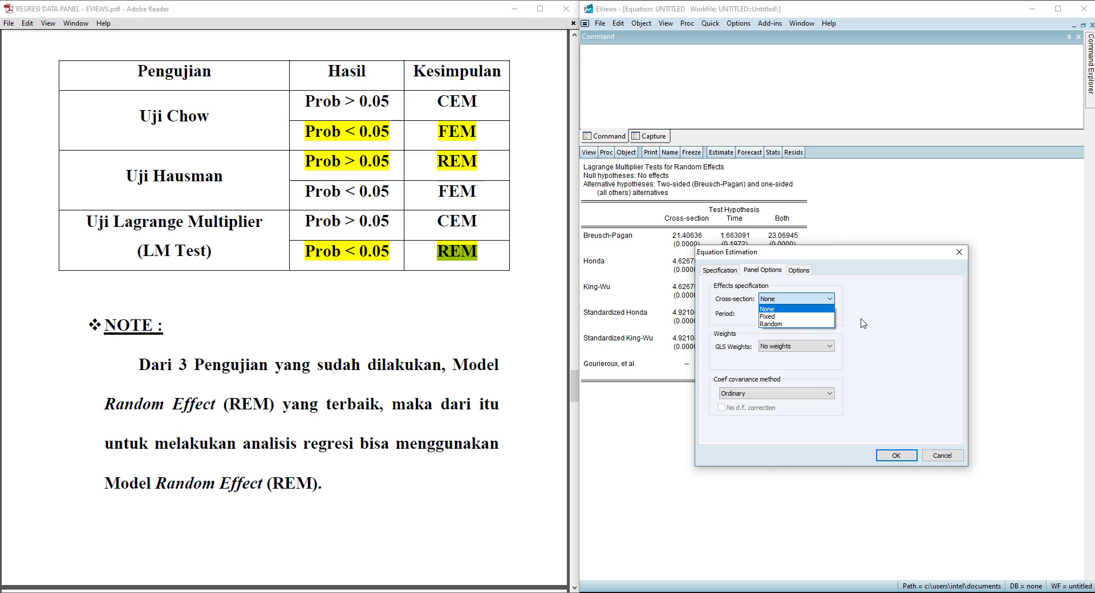
pyautogui.click(793, 324)
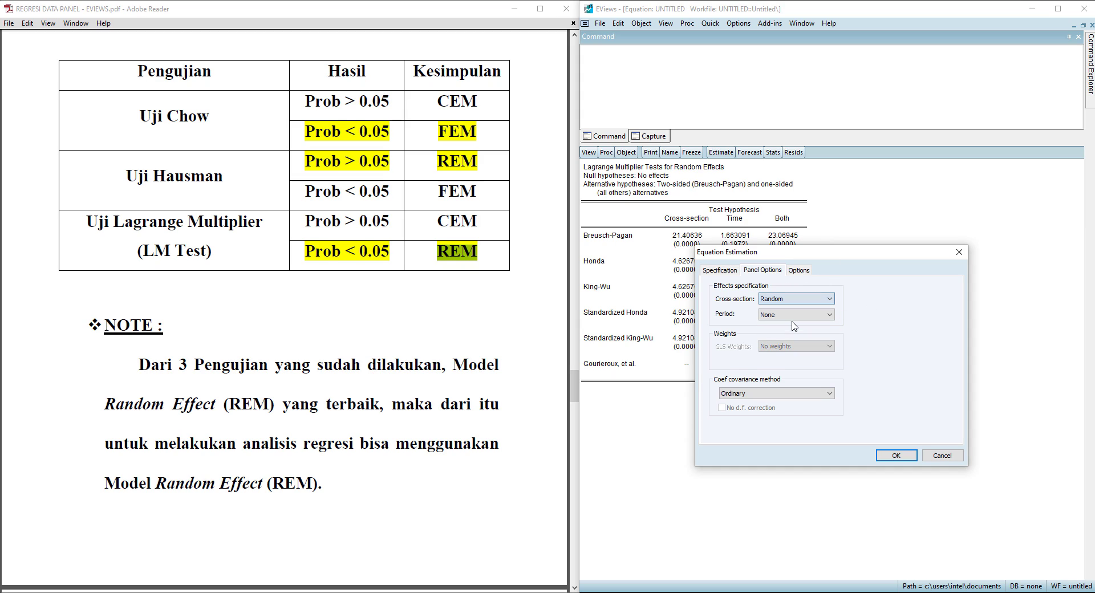
pyautogui.click(906, 462)
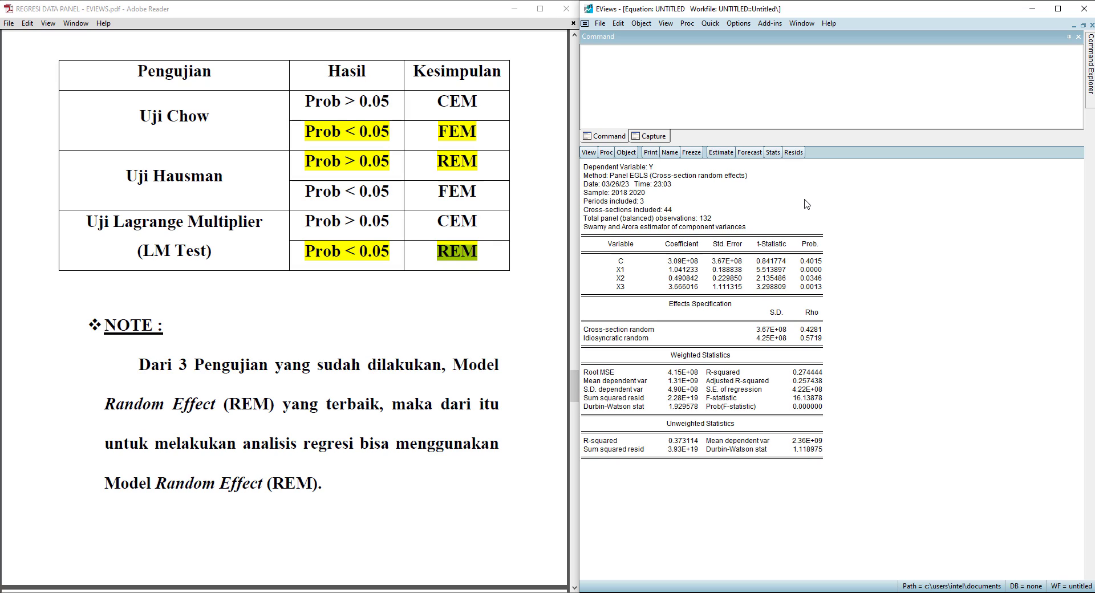
# Step: Review the t-test hypothesis analysis for X1, X2 and X3 in the PDF guide against the EViews output
pyautogui.click(535, 396)
pyautogui.moveTo(574, 391); pyautogui.dragTo(570, 474)
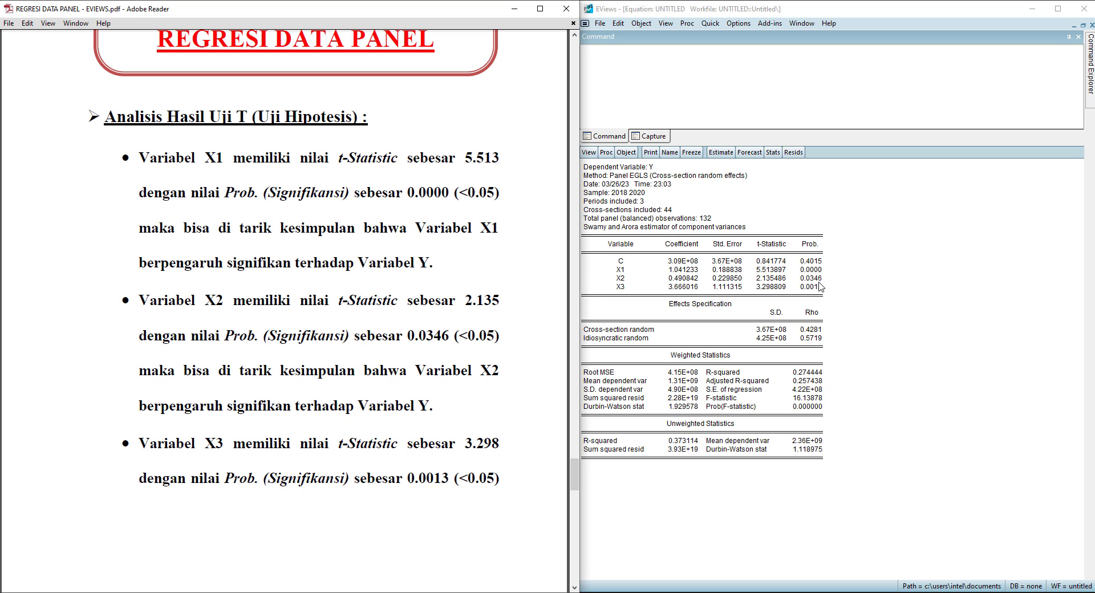
pyautogui.click(574, 478)
pyautogui.moveTo(575, 478); pyautogui.dragTo(572, 484)
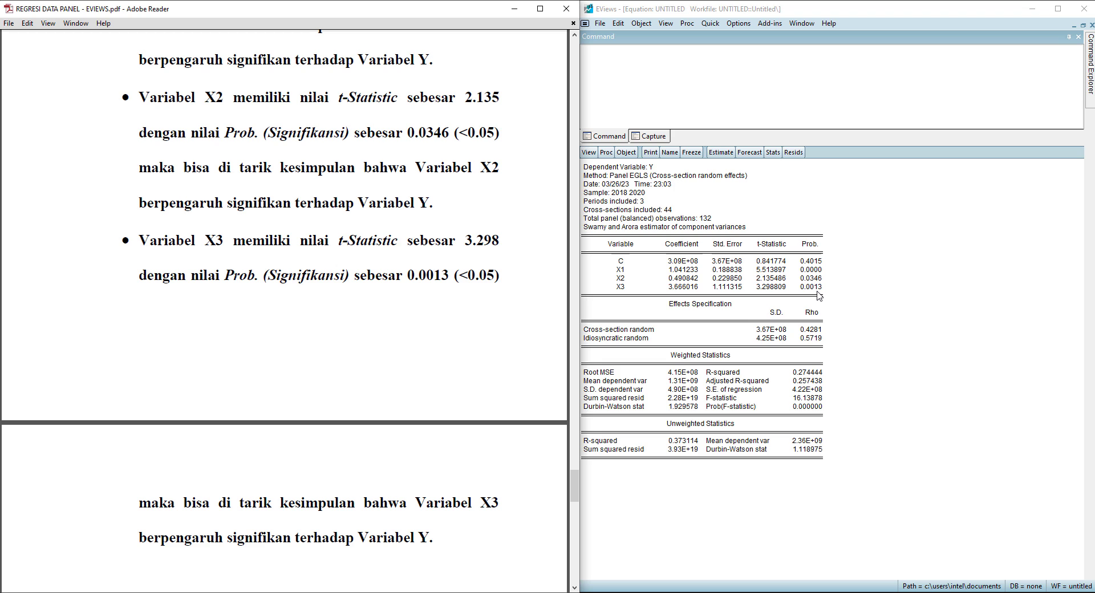
# Step: Find the guide's regression equation analysis, then show the EViews equation's Representations view and highlight its substituted coefficients
pyautogui.moveTo(573, 489); pyautogui.dragTo(573, 520)
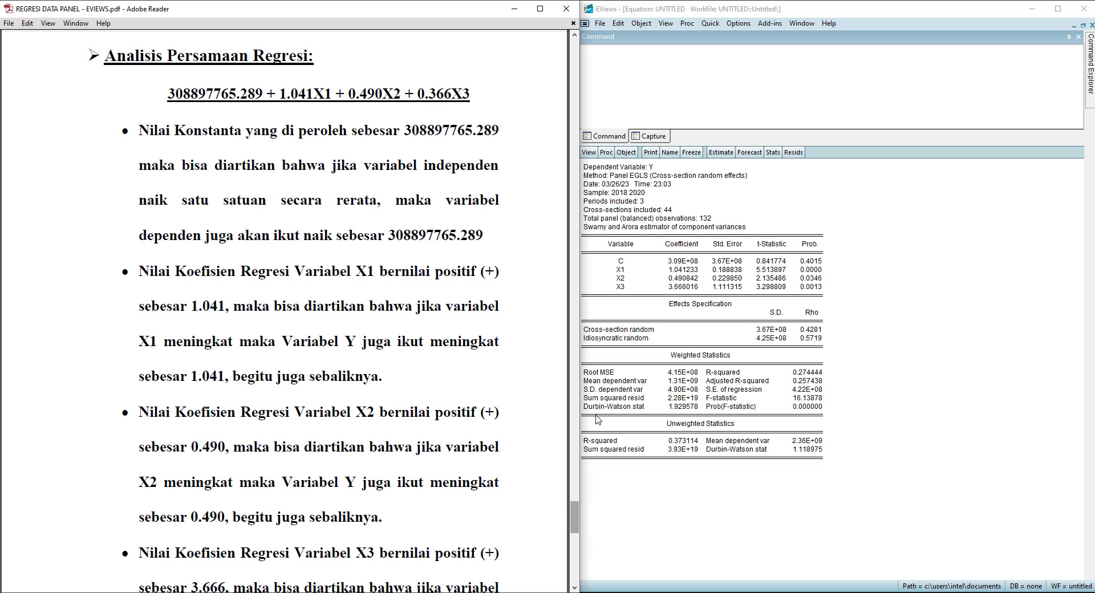
pyautogui.click(589, 154)
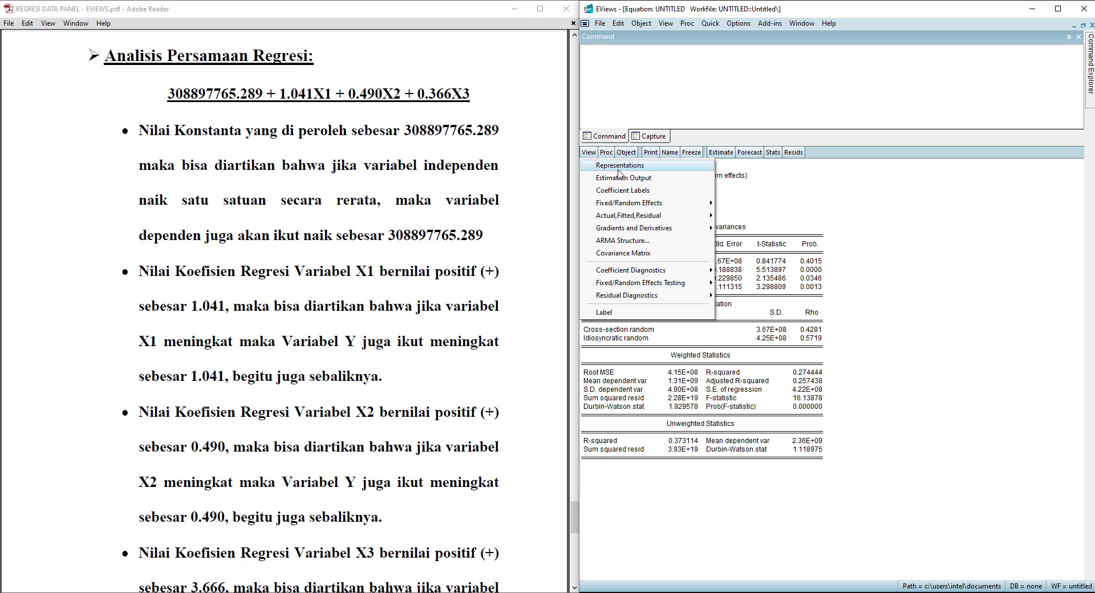
pyautogui.click(619, 167)
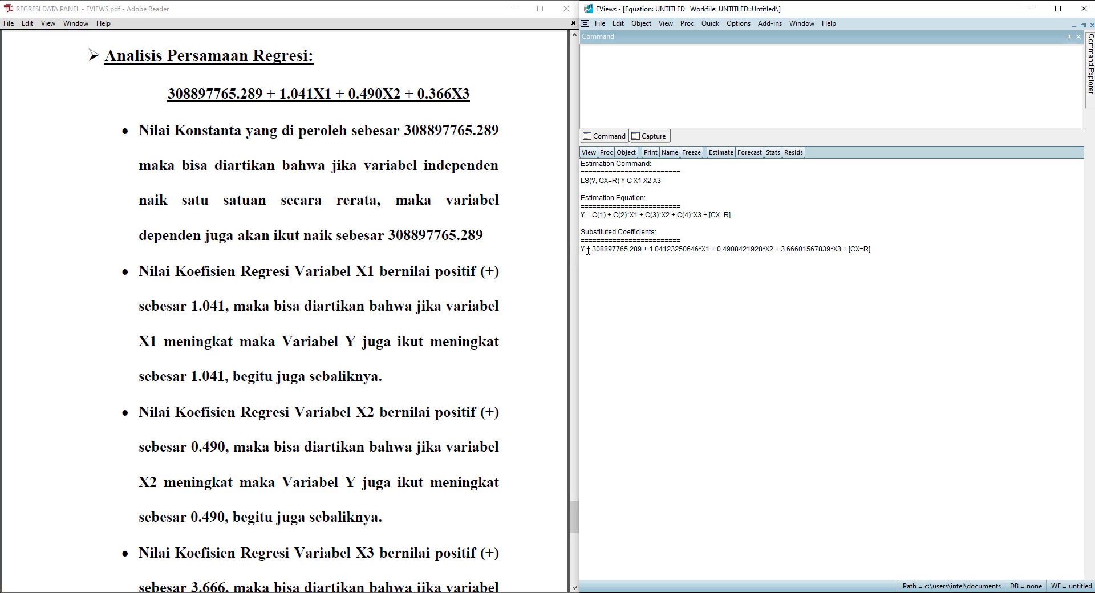
pyautogui.moveTo(586, 249); pyautogui.dragTo(831, 287)
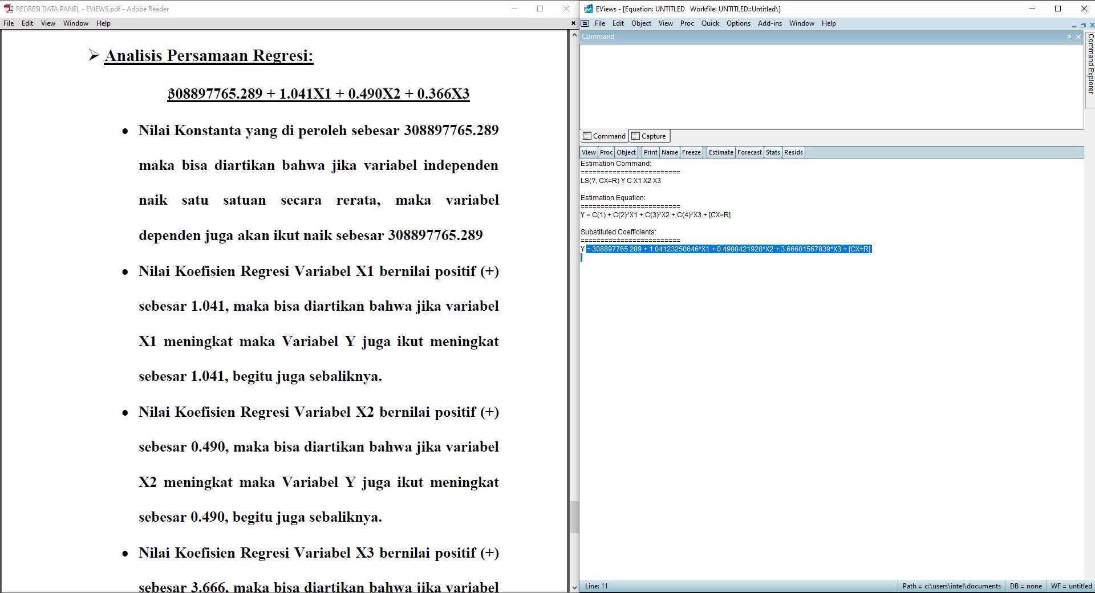
# Step: Compare the guide's constant and X1 to X3 coefficient interpretations with the substituted coefficients, highlighting the constant and the X3 term
pyautogui.moveTo(168, 96); pyautogui.dragTo(262, 100)
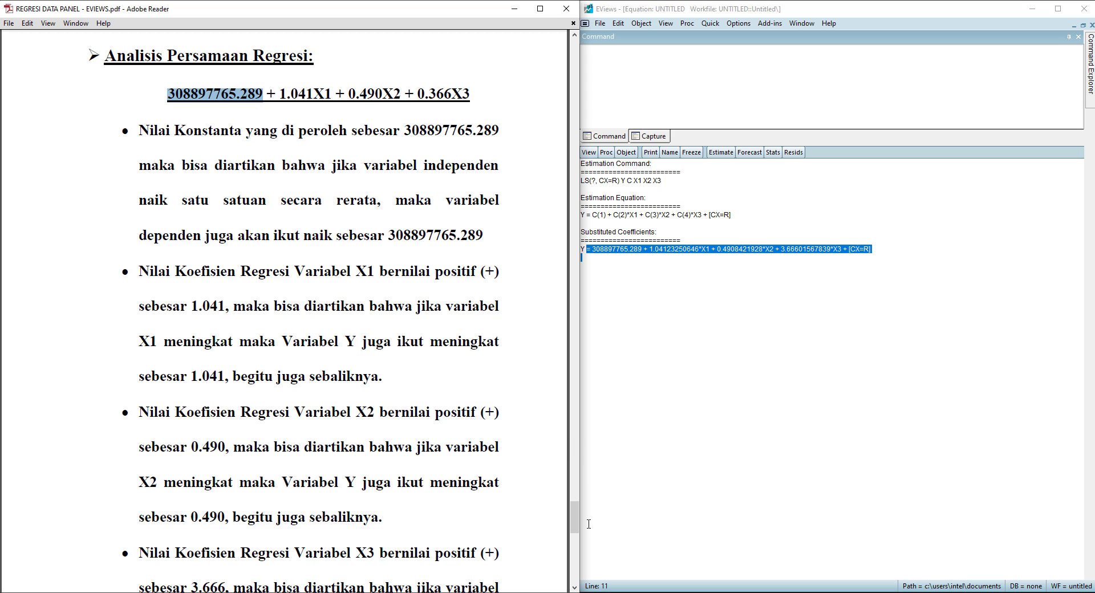
pyautogui.moveTo(575, 516); pyautogui.dragTo(575, 535)
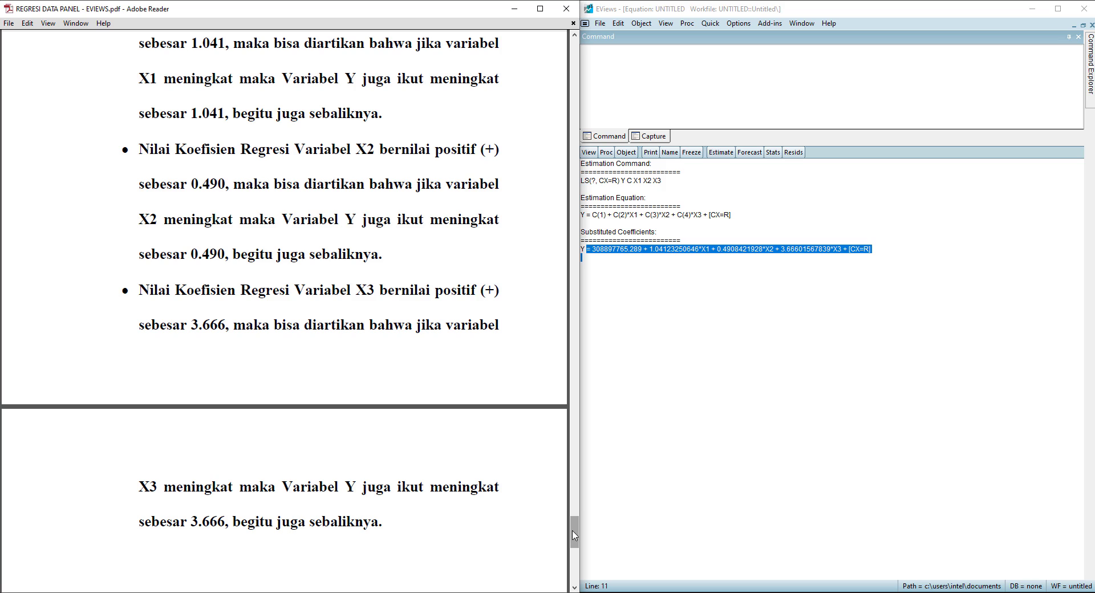
pyautogui.click(805, 251)
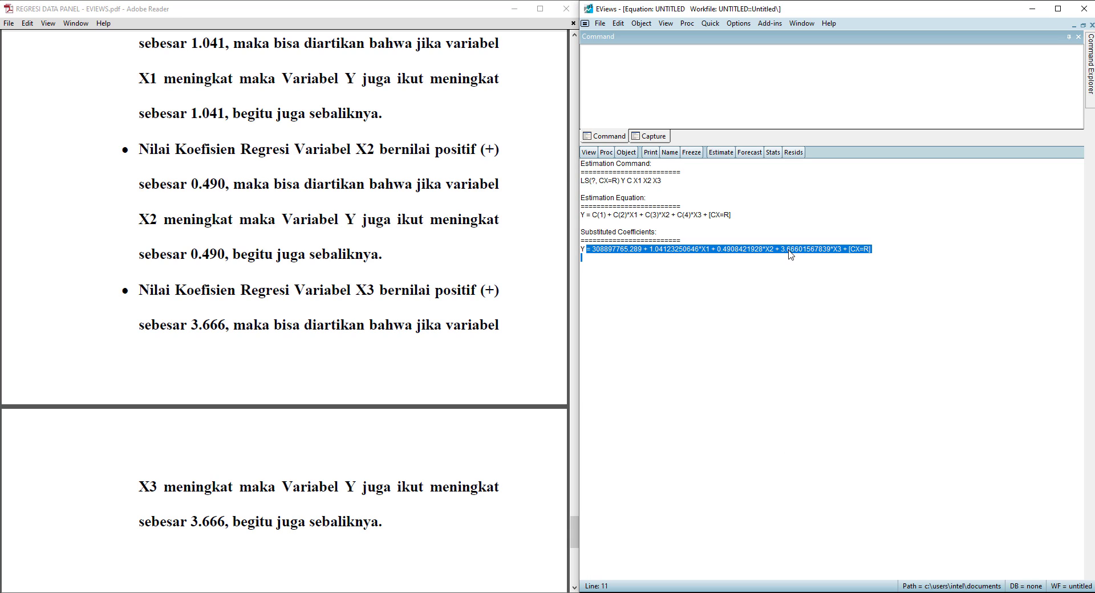
pyautogui.click(783, 252)
pyautogui.moveTo(781, 252); pyautogui.dragTo(829, 255)
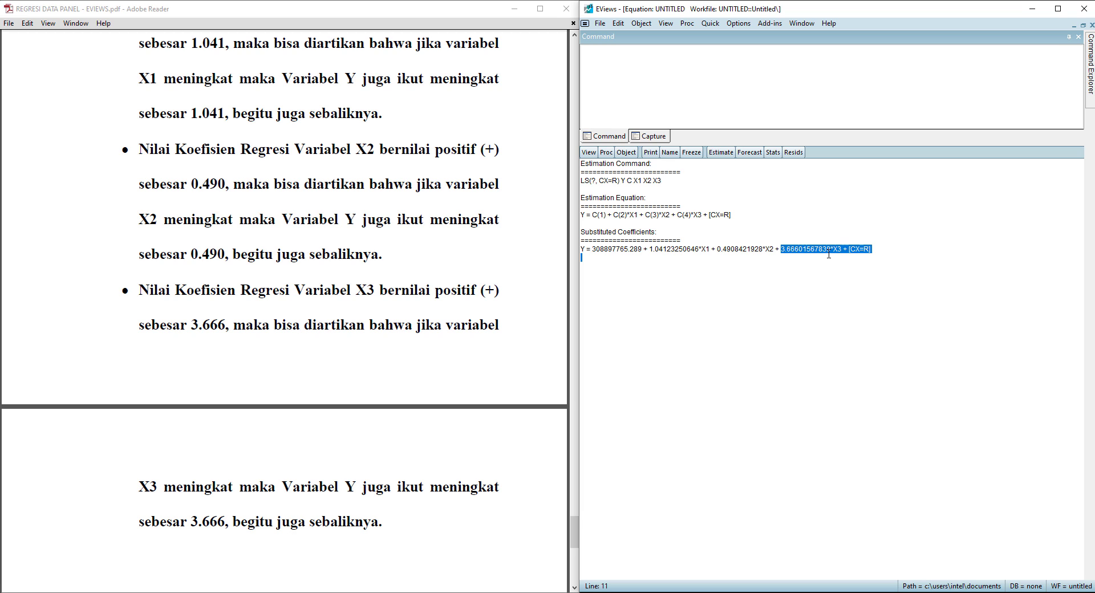
pyautogui.moveTo(576, 536); pyautogui.dragTo(577, 534)
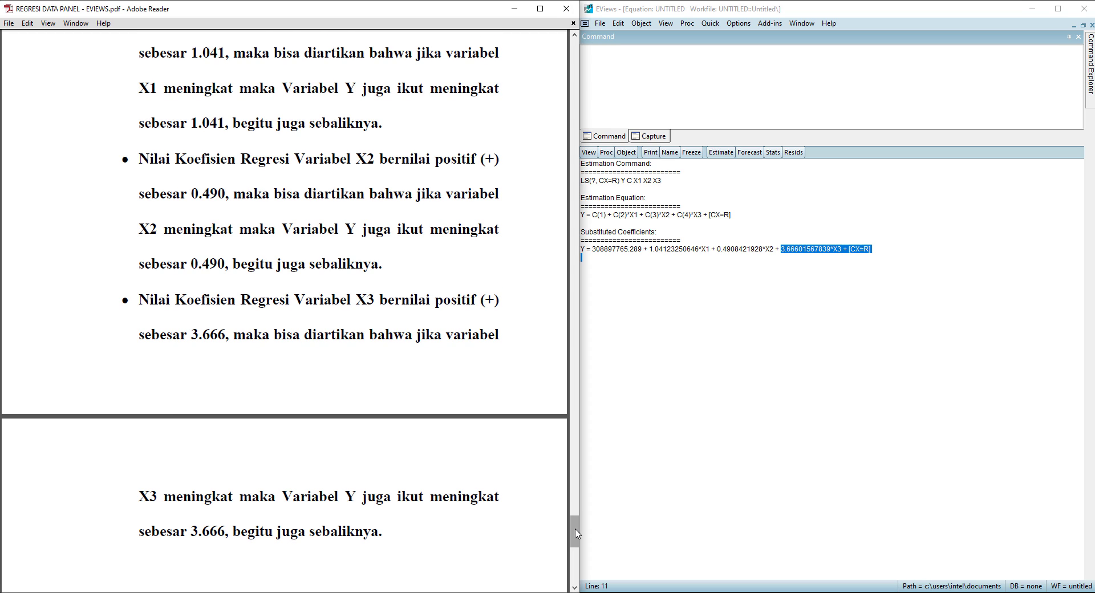
# Step: Go to the guide's F-test and determination coefficient analysis and re-estimate the EViews equation with Random cross-section effects to show its output
pyautogui.moveTo(576, 534); pyautogui.dragTo(572, 560)
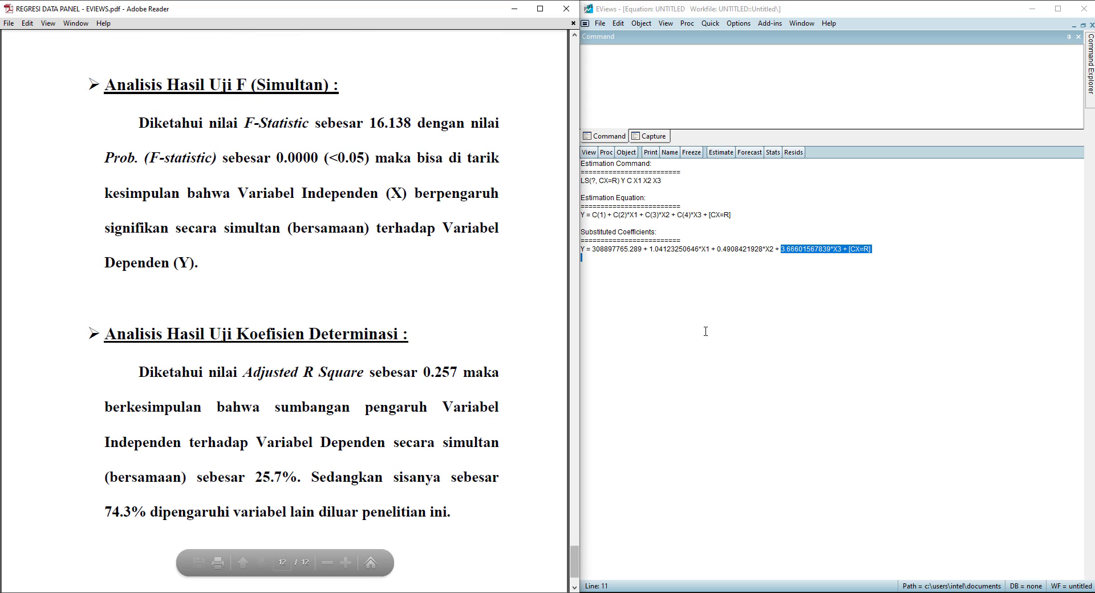
pyautogui.click(721, 152)
pyautogui.click(764, 271)
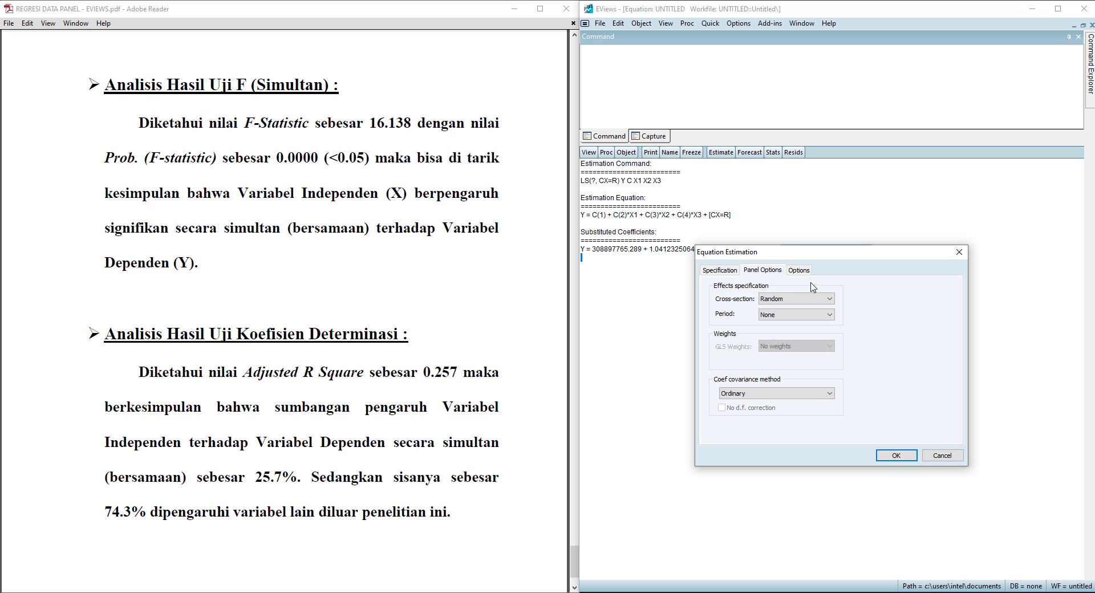
pyautogui.click(896, 455)
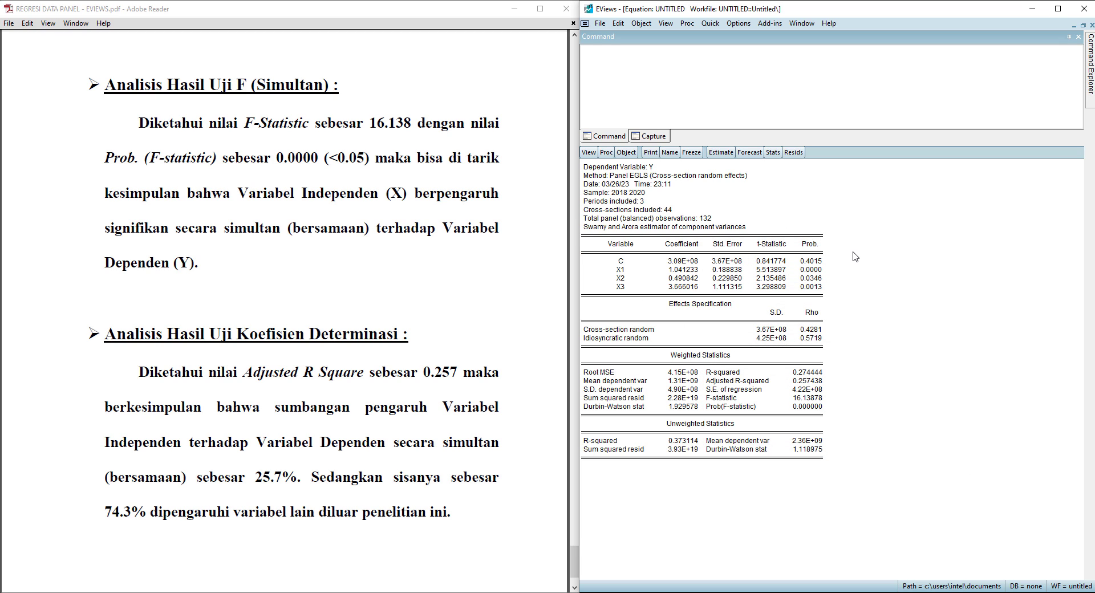